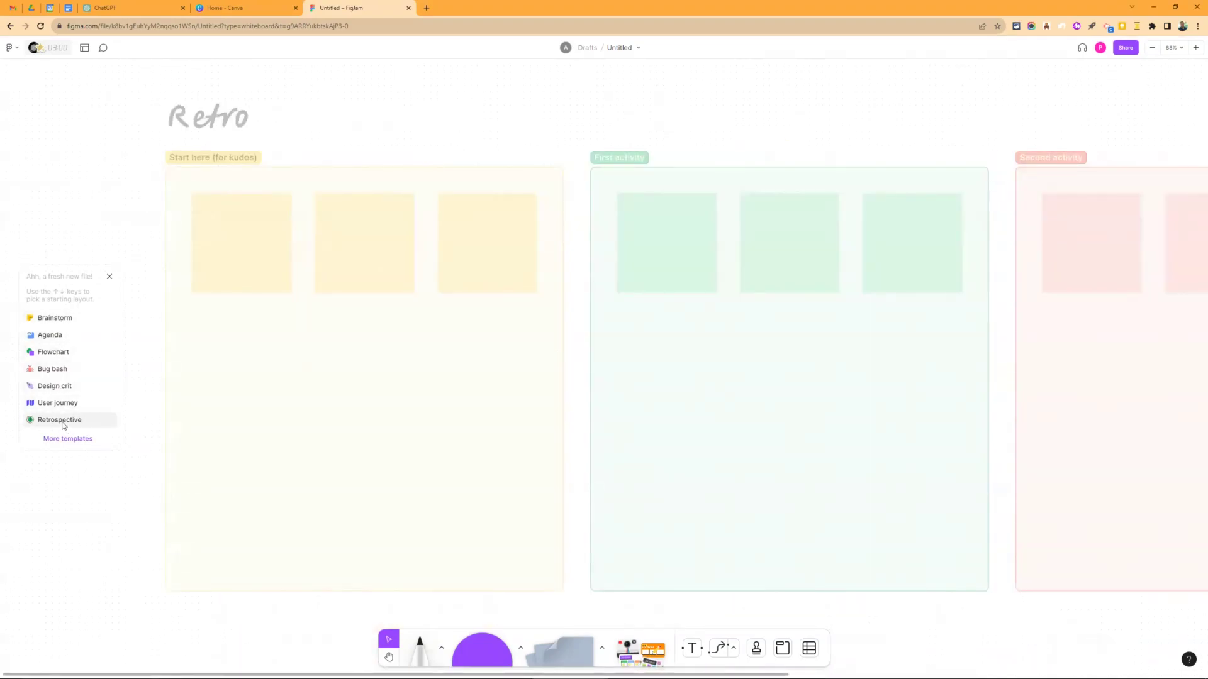
# - Apply the Retrospective layout and retitle its 'Retro' heading as 'Major Topic'
pyautogui.click(62, 423)
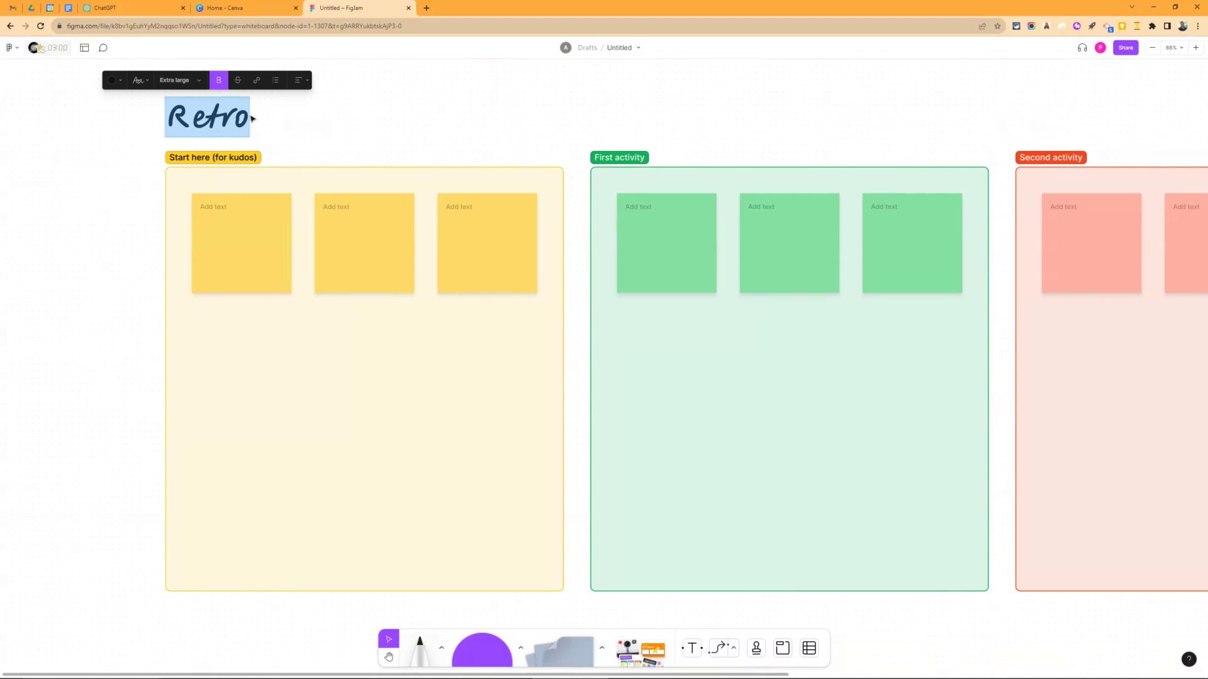
pyautogui.write('Major Tpic')
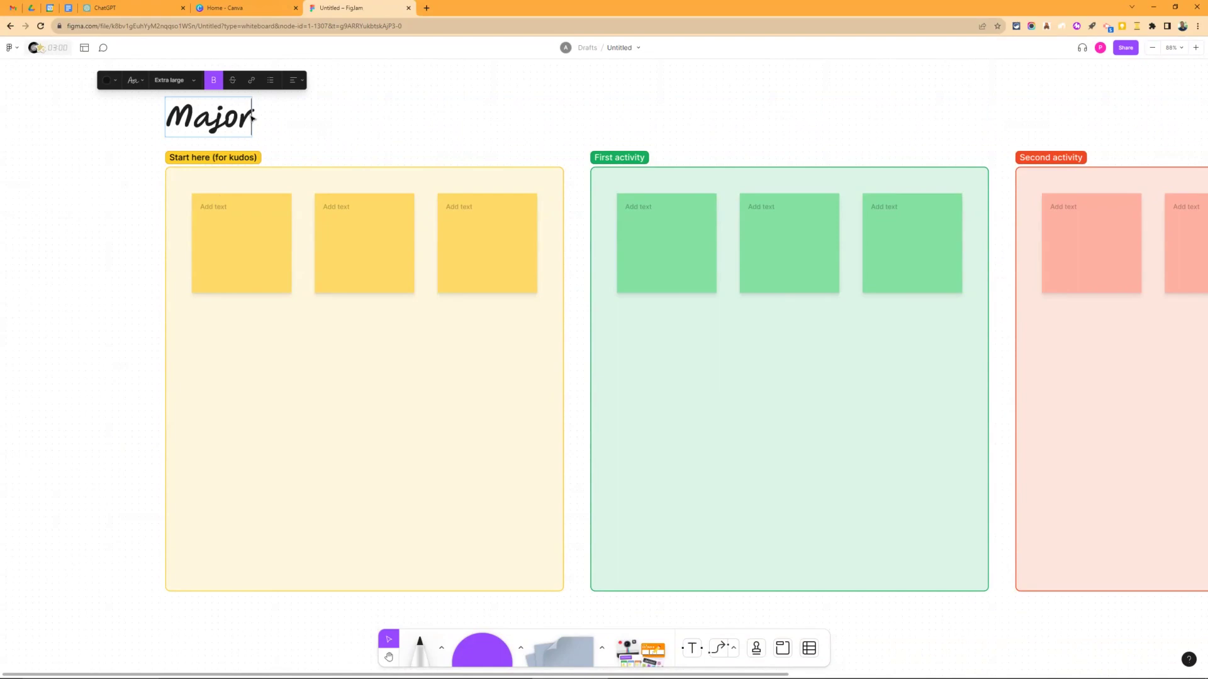
pyautogui.press('BackSpace')
pyautogui.press('BackSpace')
pyautogui.press('BackSpace')
pyautogui.write('opic')
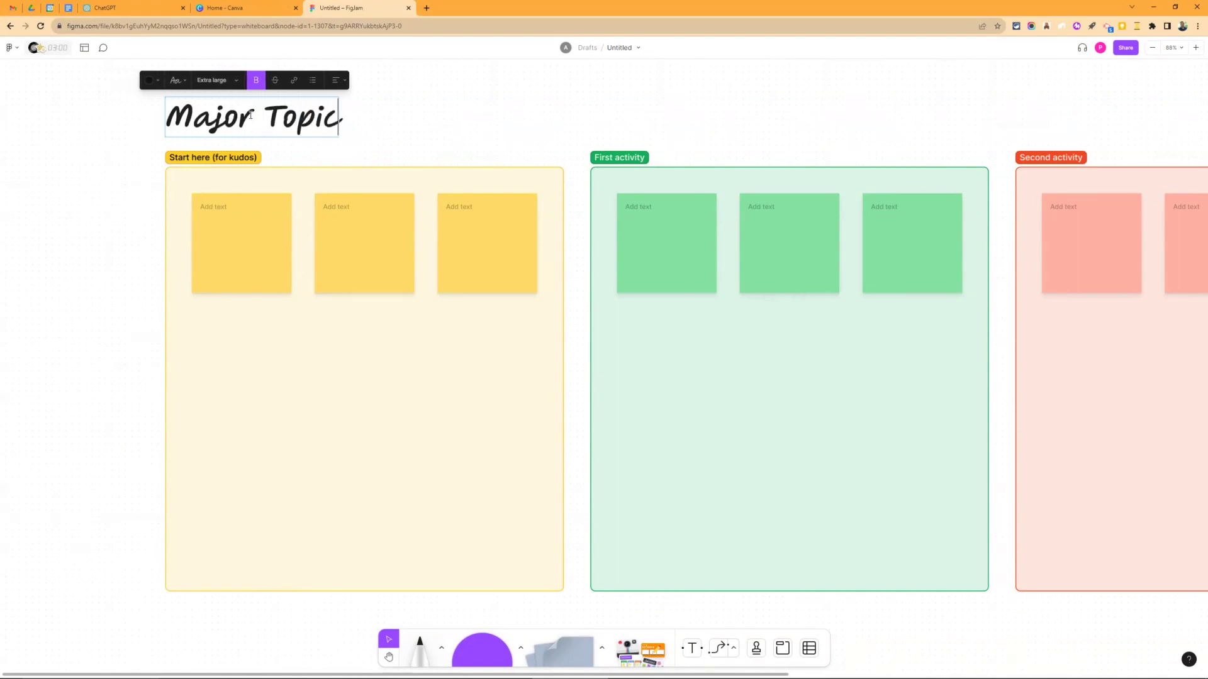
# - Set the Major Topic title in the Technical font
pyautogui.tripleClick(192, 114)
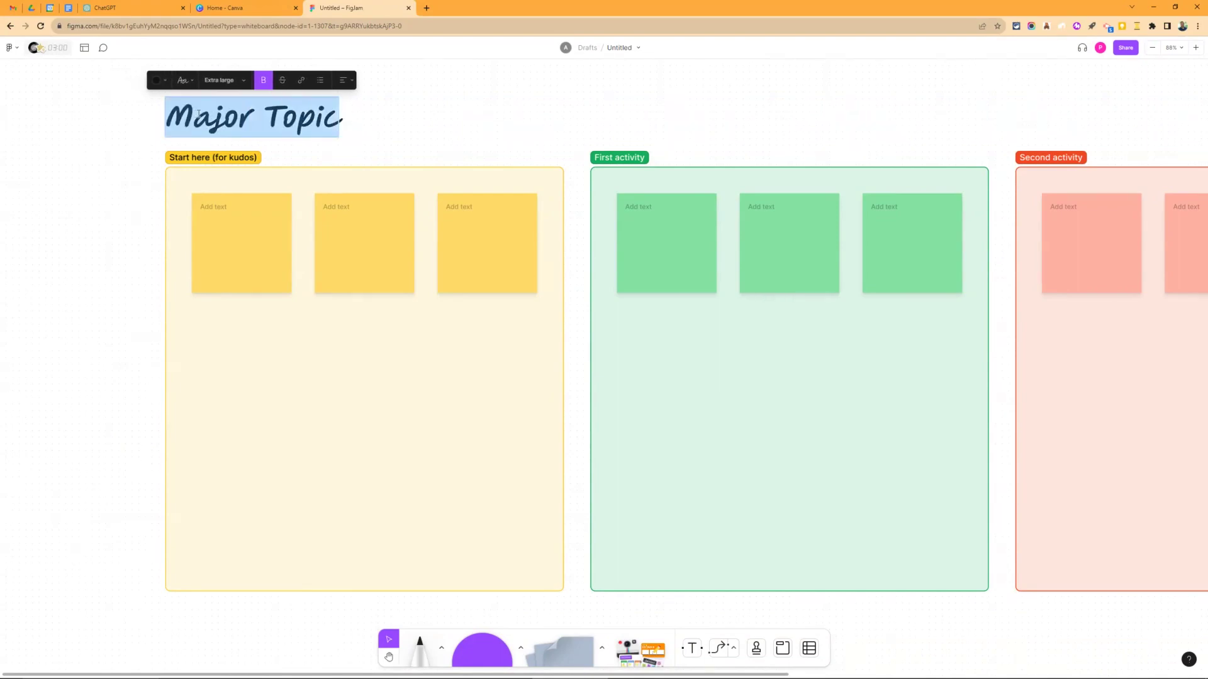
pyautogui.click(184, 80)
pyautogui.click(195, 67)
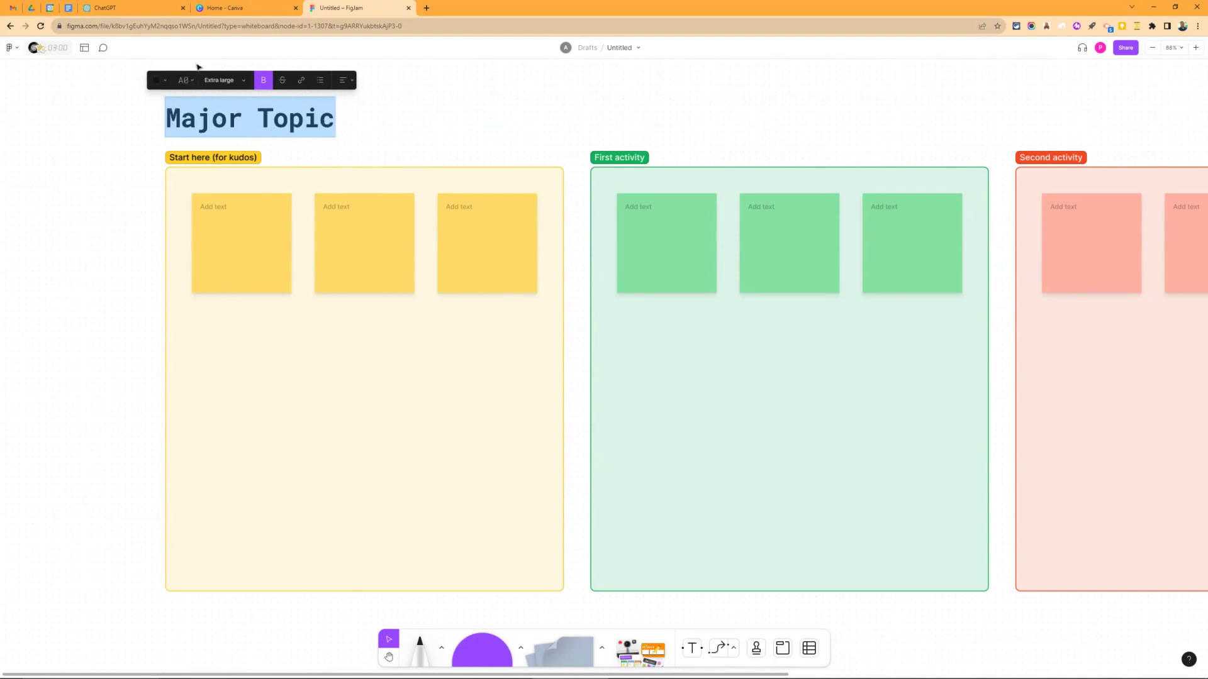
pyautogui.press('Escape')
pyautogui.click(364, 134)
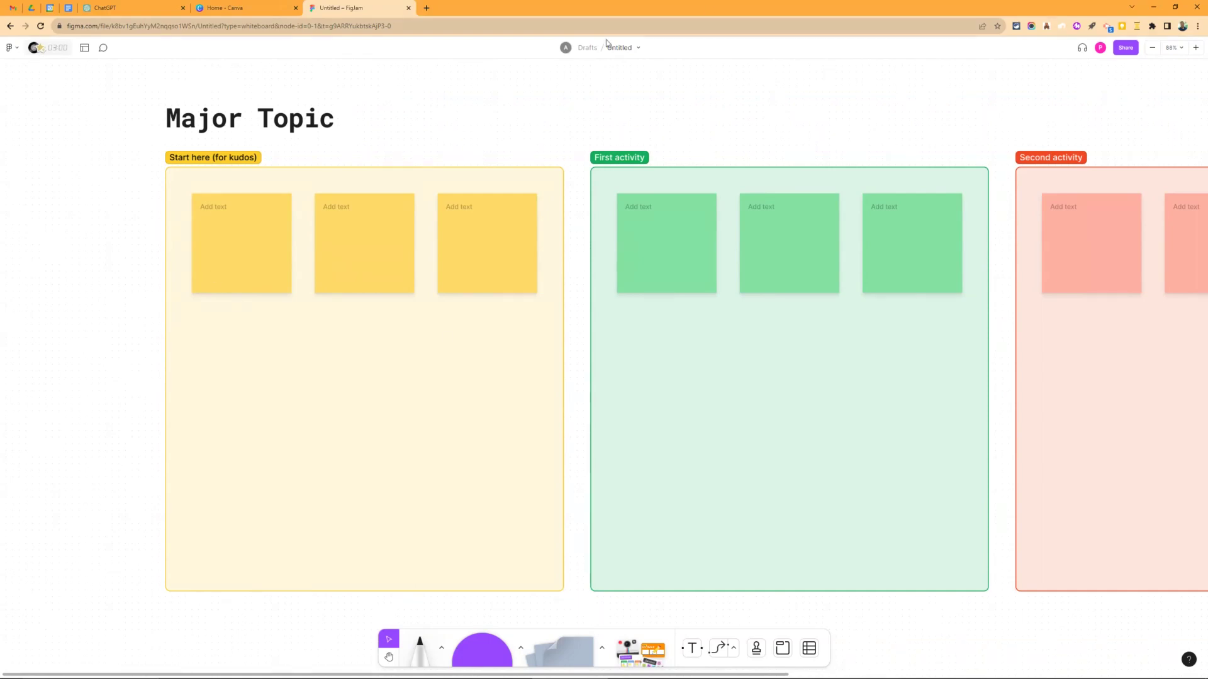
# - Rename the Start here, First activity and Second activity sections to Big Question 1, 2 and 3
pyautogui.click(245, 158)
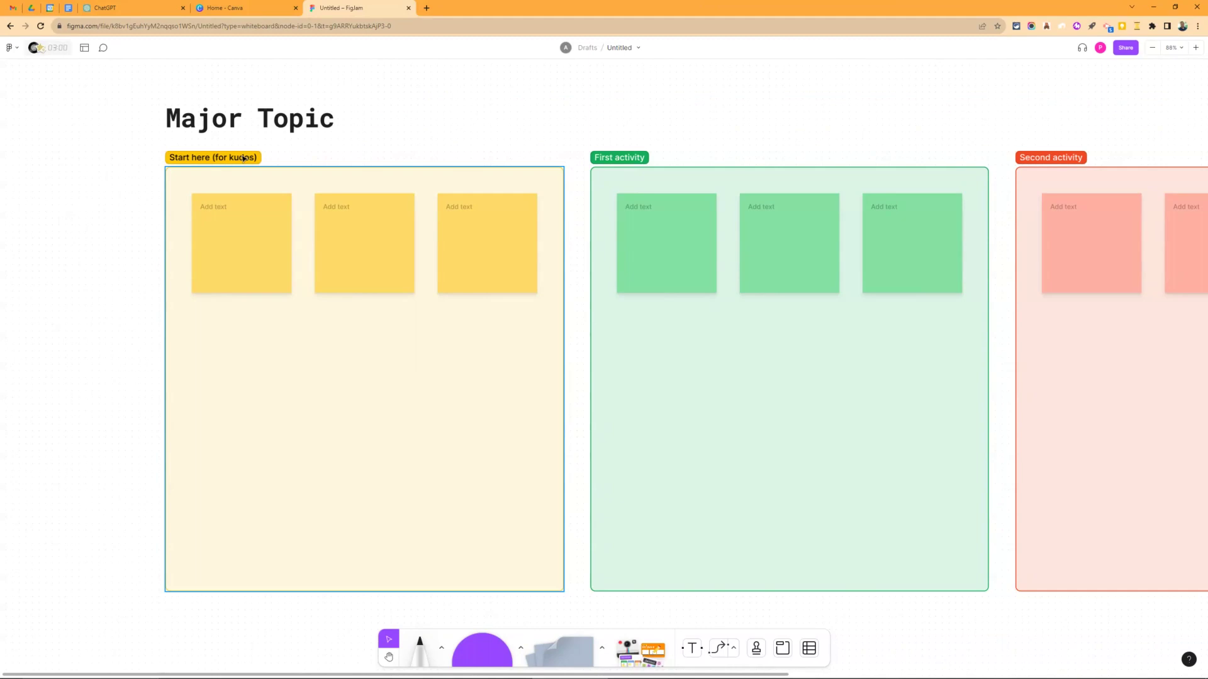
pyautogui.click(237, 157)
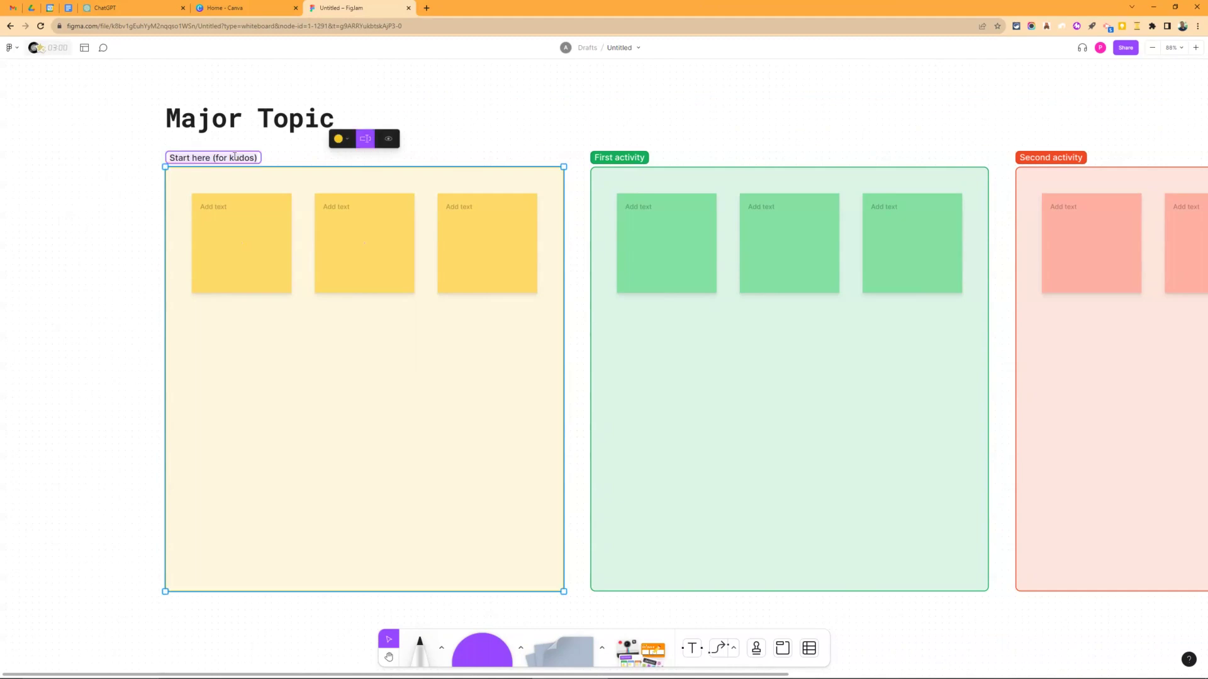
pyautogui.write('Big Questino 1')
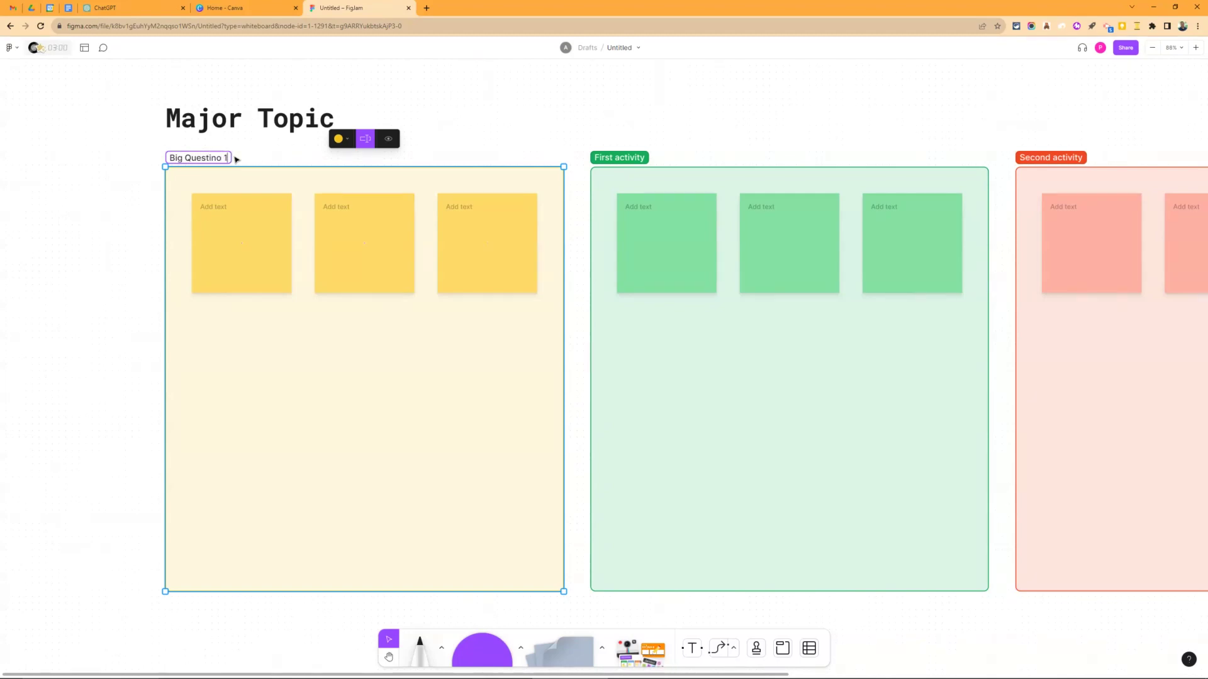
pyautogui.press('BackSpace')
pyautogui.press('BackSpace')
pyautogui.press('BackSpace')
pyautogui.press('BackSpace')
pyautogui.write('on 1')
pyautogui.click(626, 156)
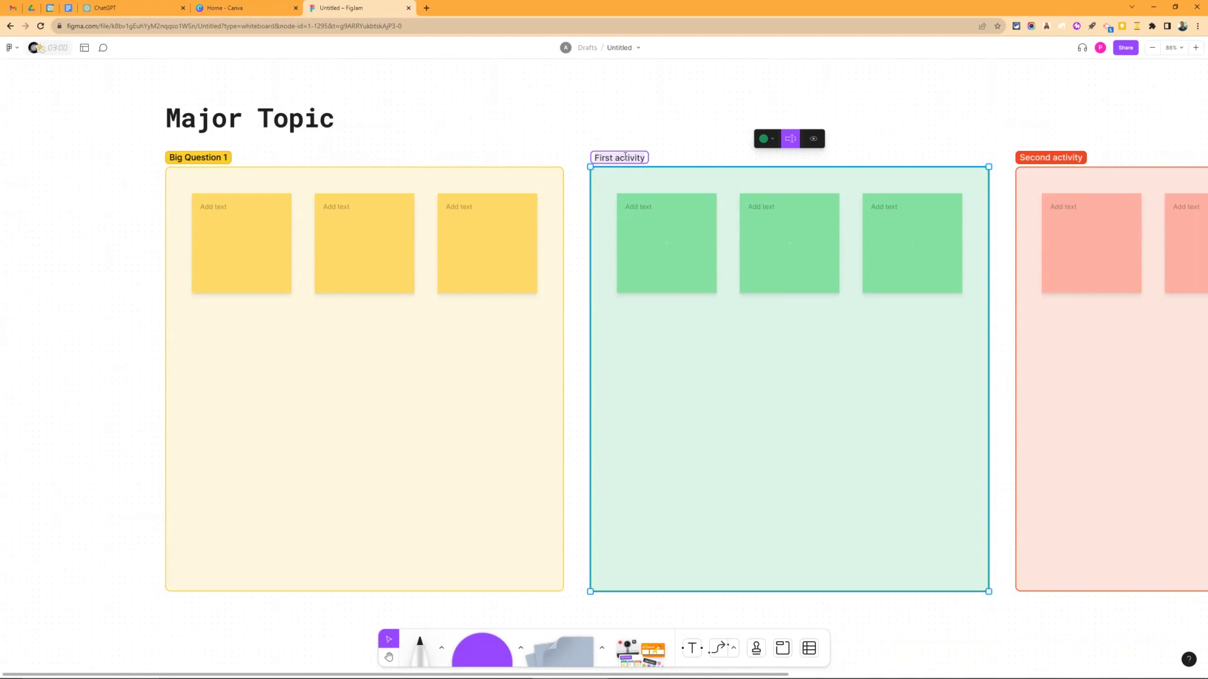
pyautogui.write('Big Question 2')
pyautogui.click(730, 126)
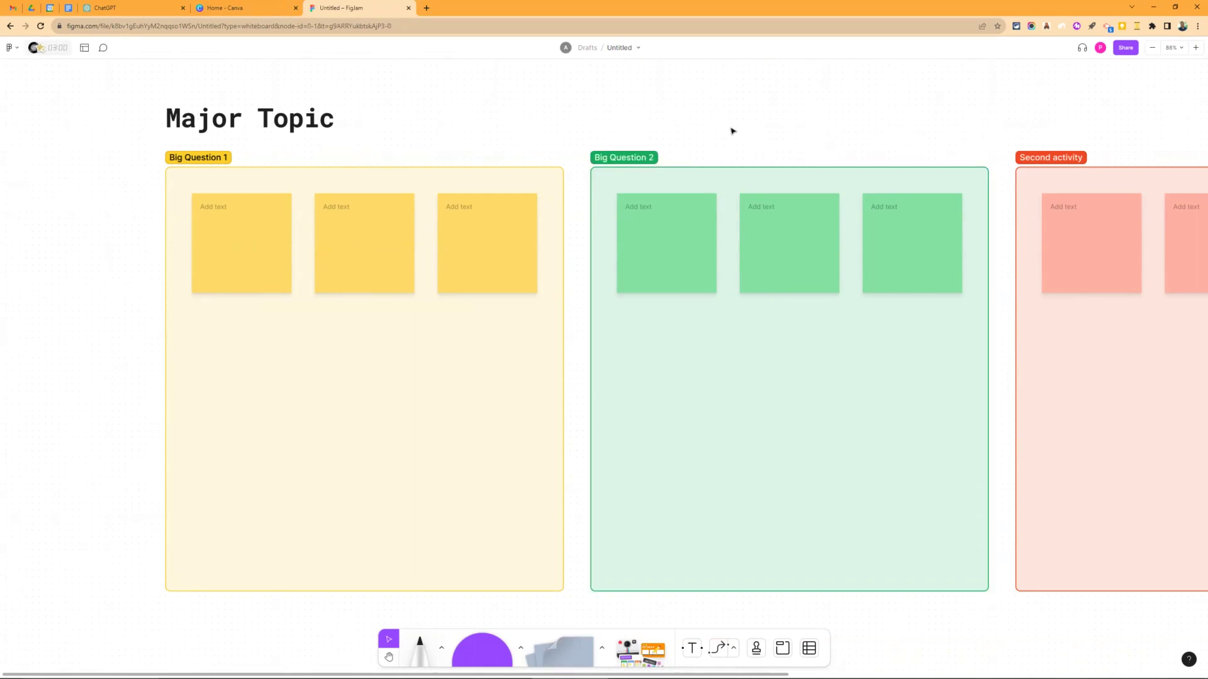
pyautogui.doubleClick(1052, 161)
pyautogui.write('Big')
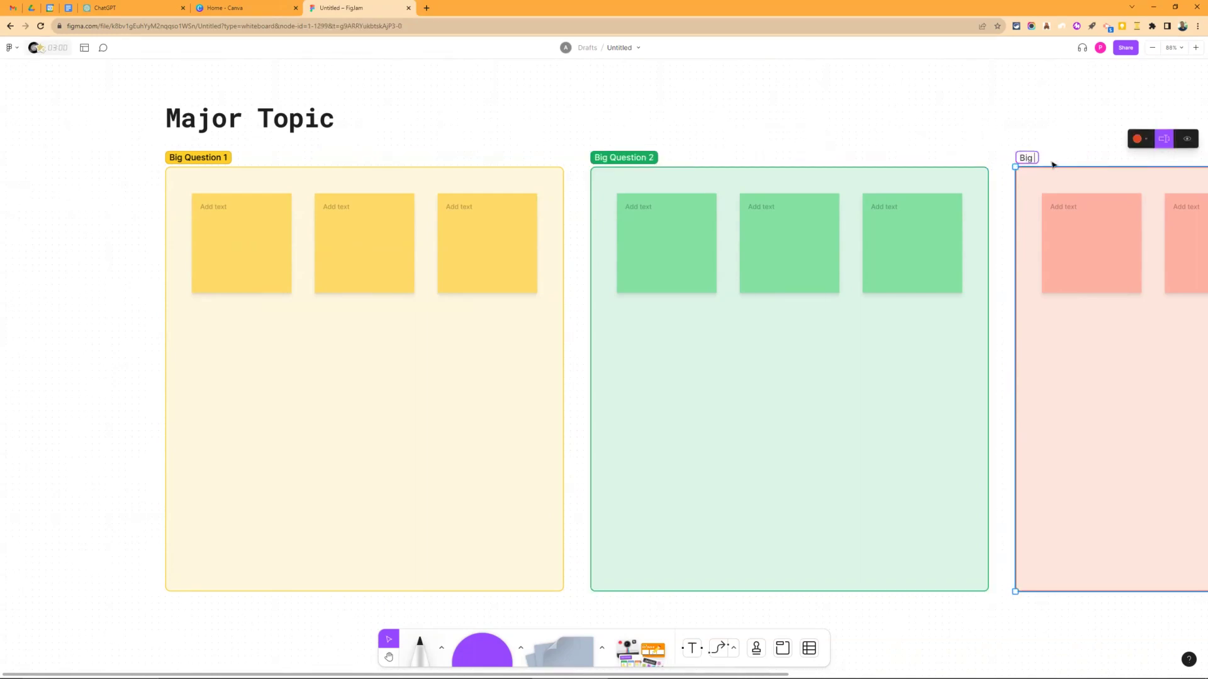
pyautogui.write(' Question 3')
pyautogui.click(846, 99)
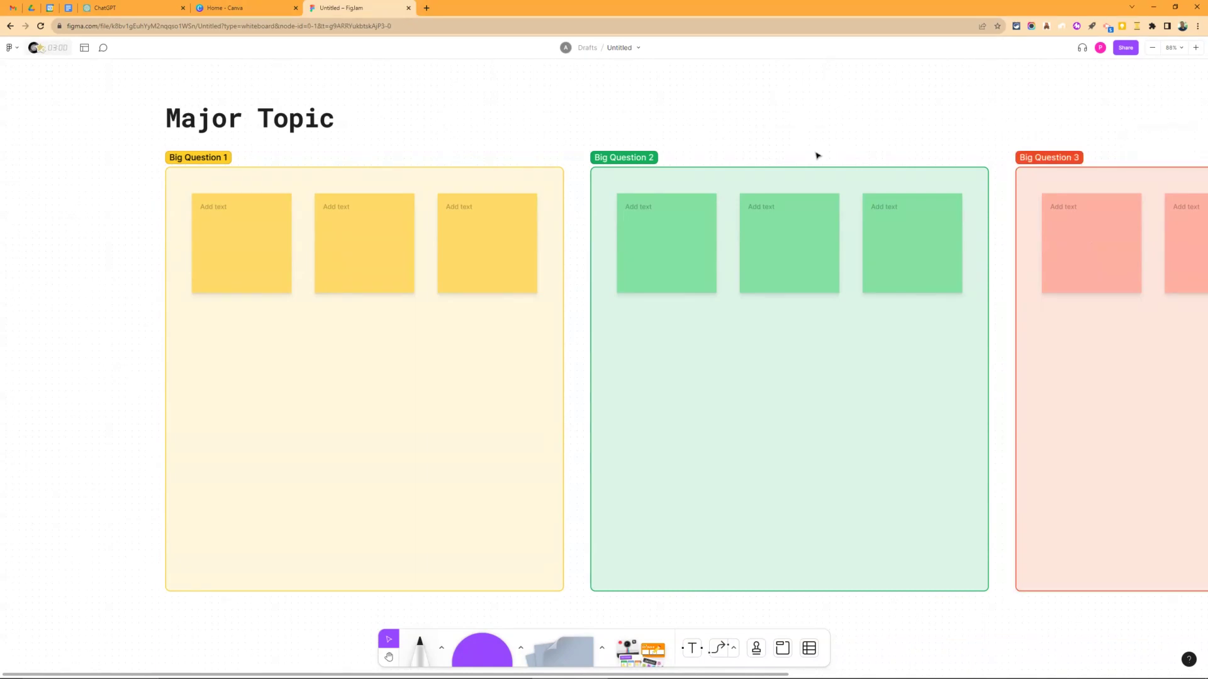
# - Write 'Possible solution 1' in the first yellow sticky of Big Question 1
pyautogui.click(280, 244)
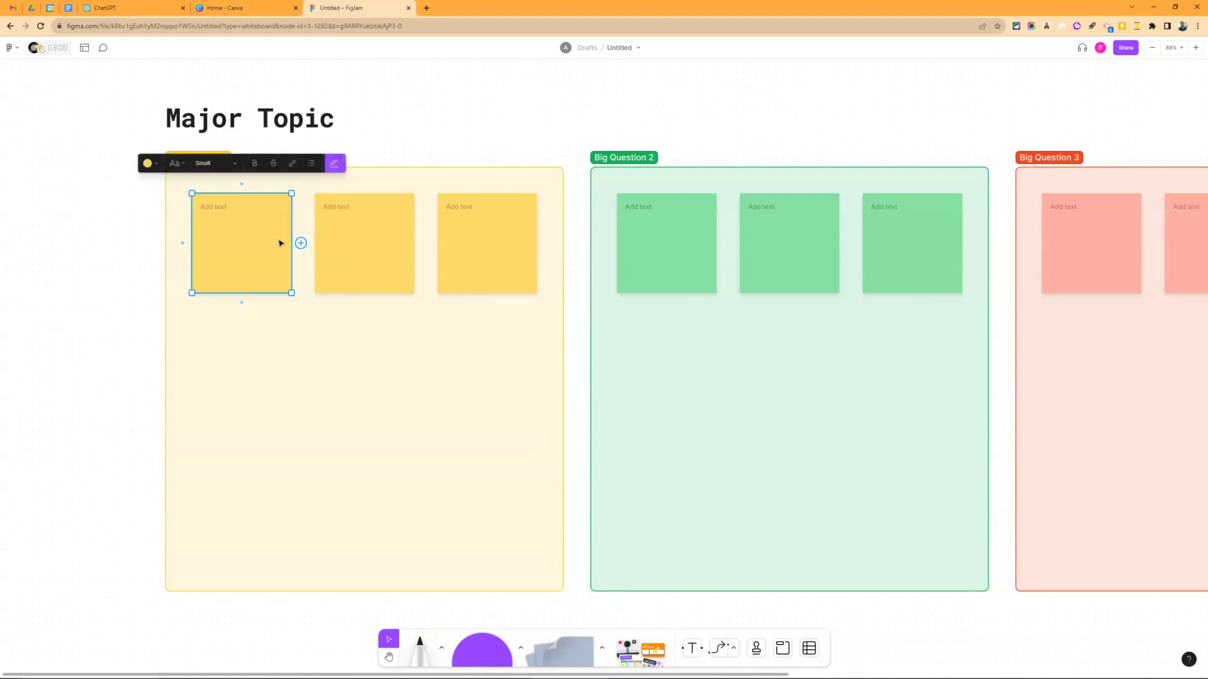
pyautogui.click(224, 253)
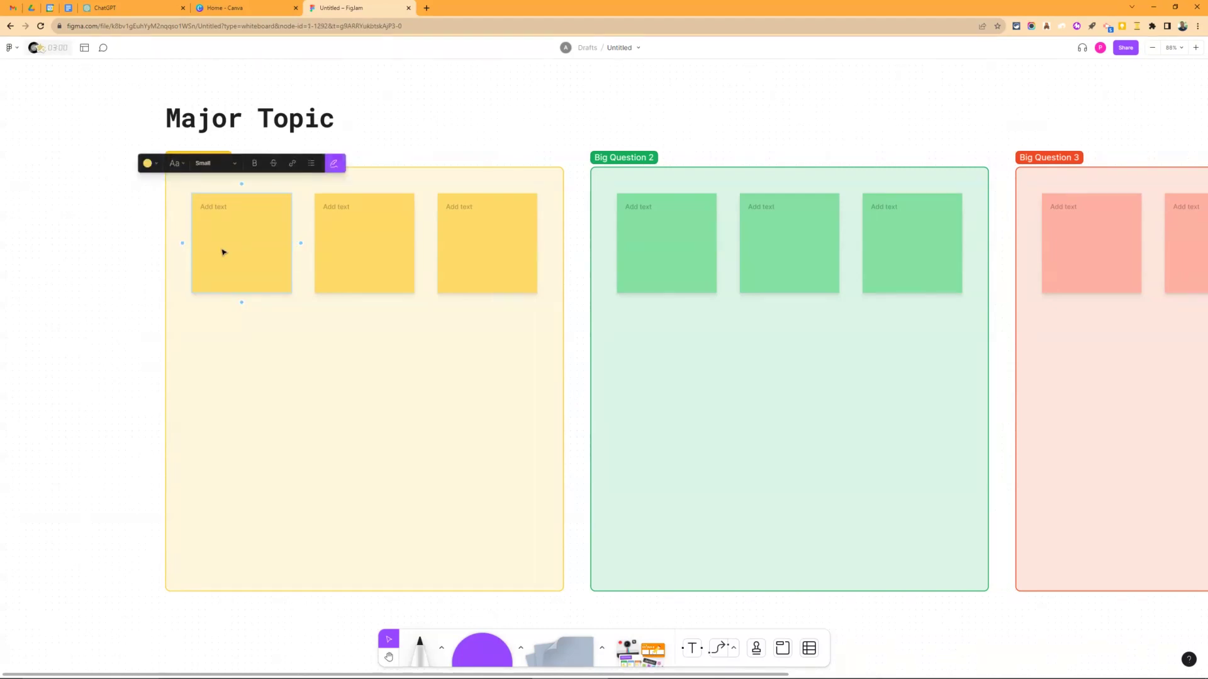
pyautogui.write('Possible solution 1')
pyautogui.click(308, 363)
# - Add an empty sticky beneath the Possible solution 1 sticky
pyautogui.click(270, 261)
pyautogui.click(242, 303)
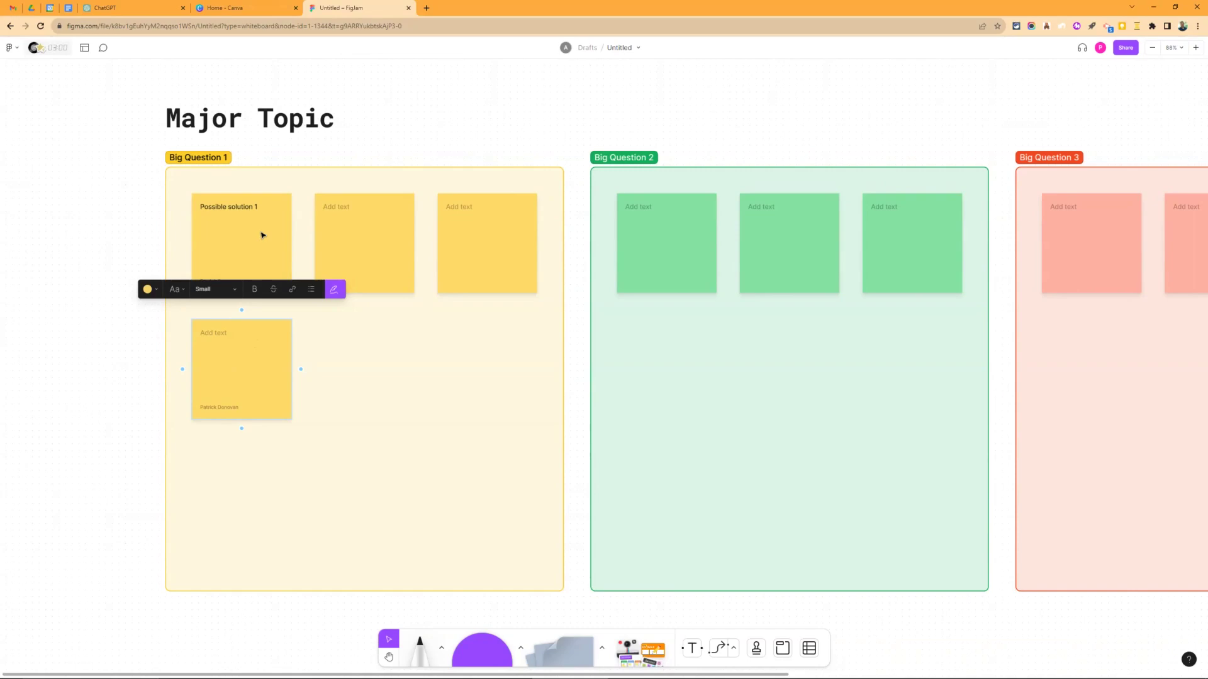
pyautogui.click(262, 235)
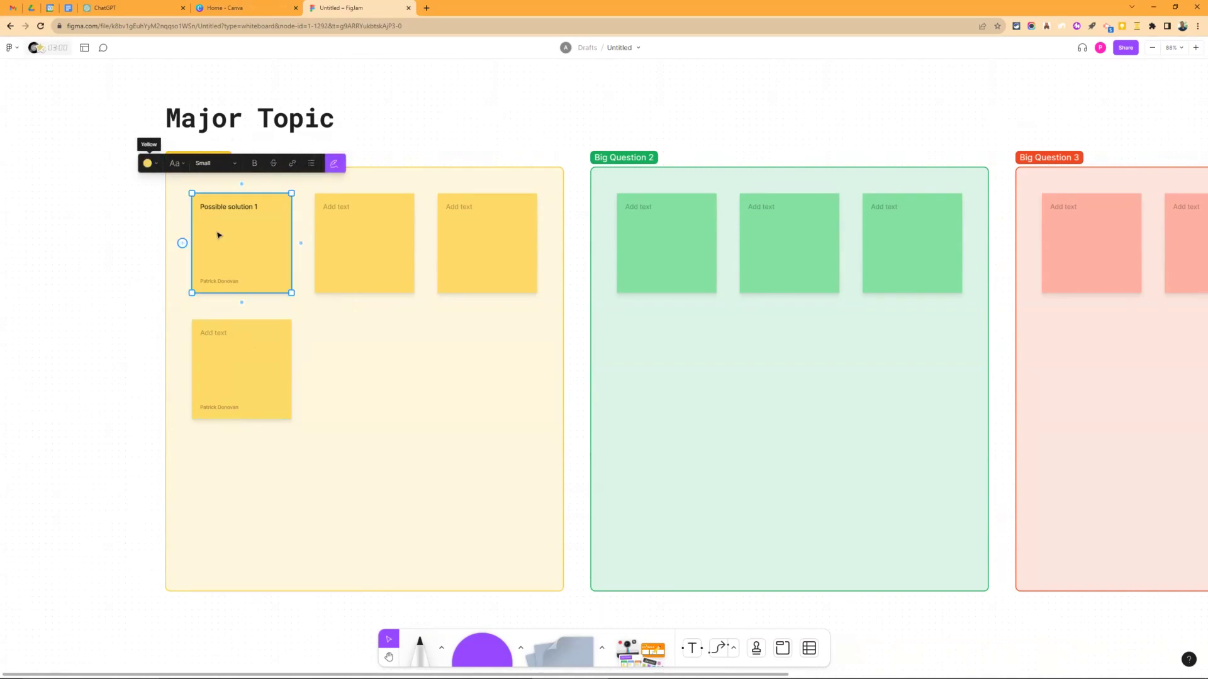
pyautogui.rightClick(221, 239)
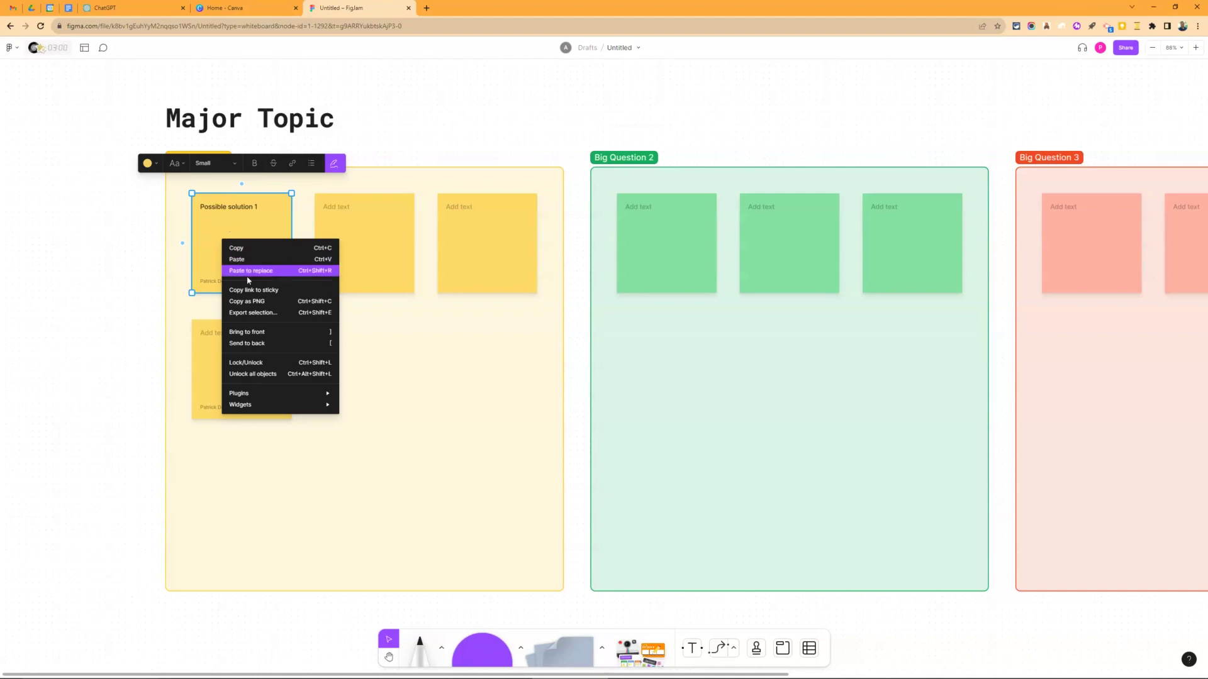
pyautogui.moveTo(255, 408)
pyautogui.press('Escape')
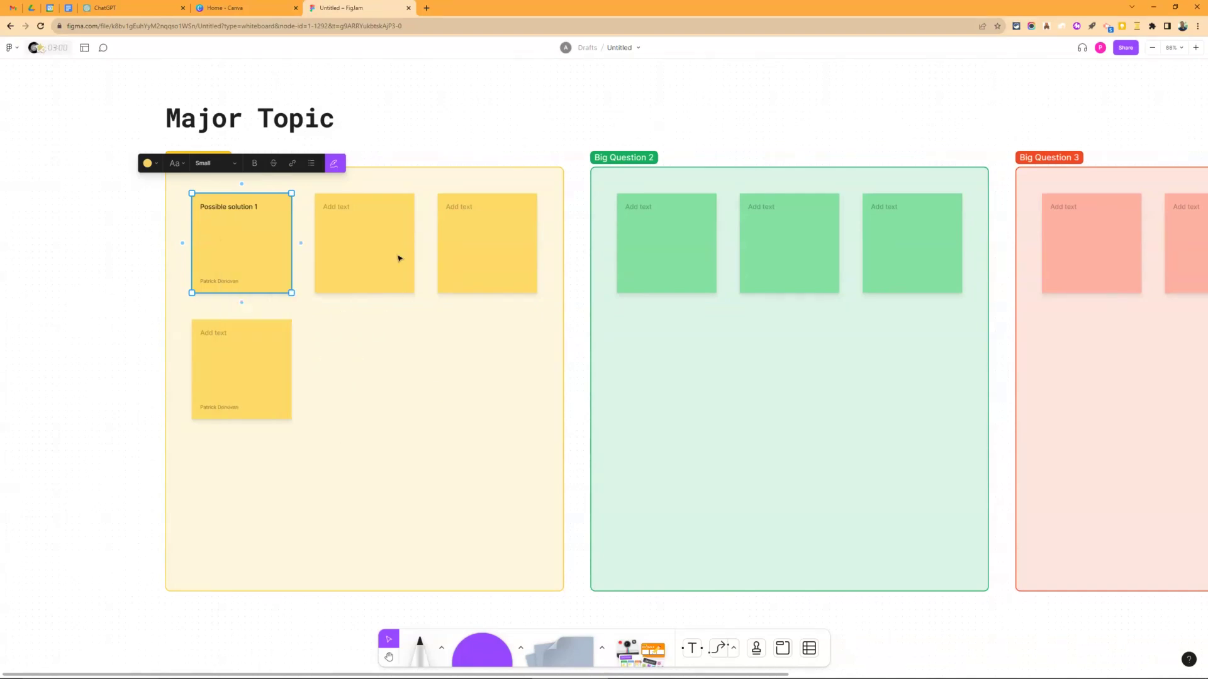
pyautogui.click(484, 135)
pyautogui.scroll(-1, 529, 192)
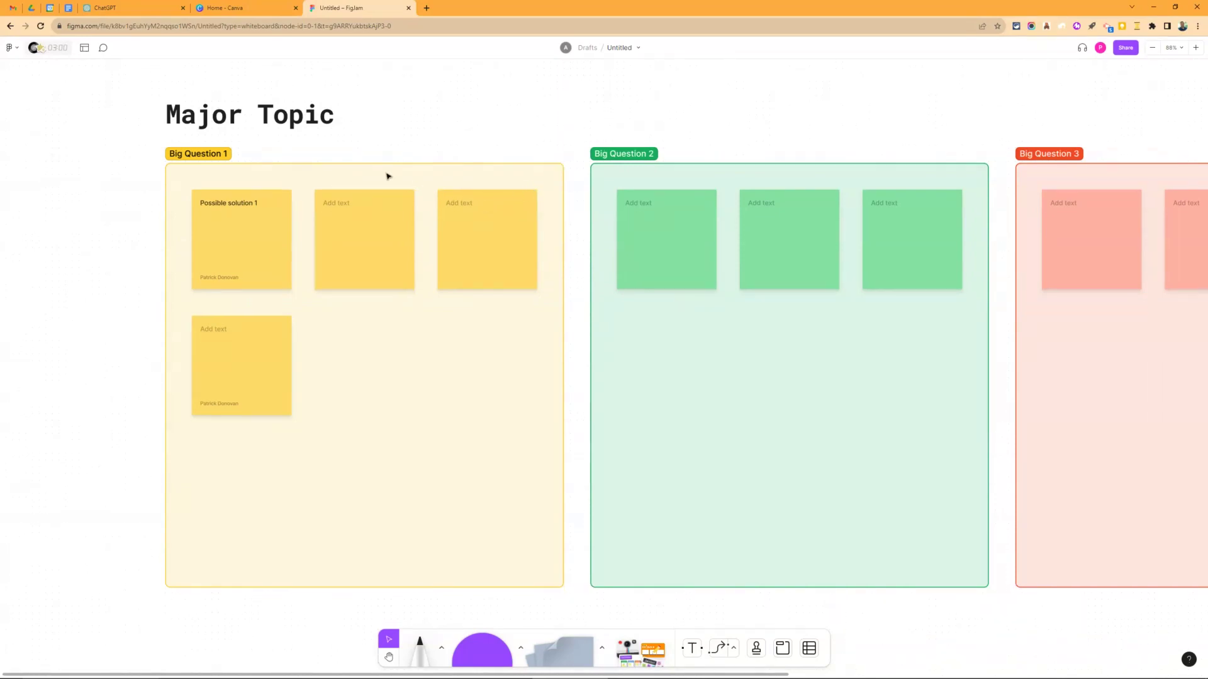
pyautogui.click(219, 281)
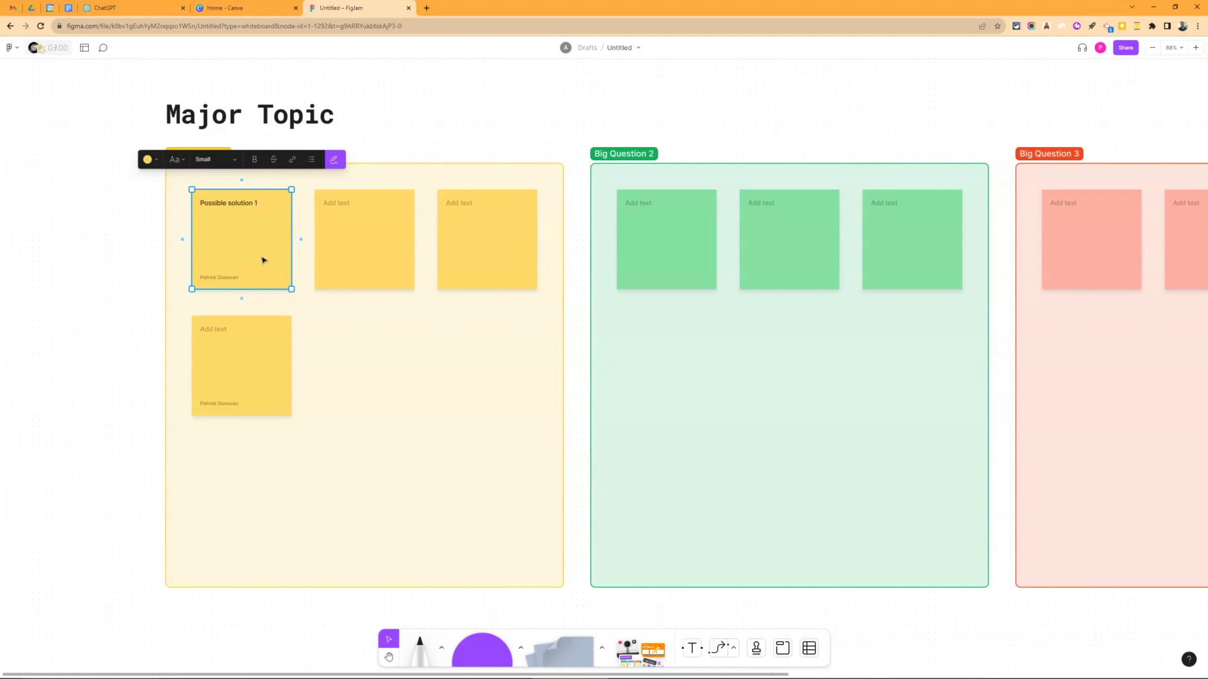
# - Duplicate the Big Question 1 section and place the copy below the row of sections
pyautogui.scroll(-3, 277, 237)
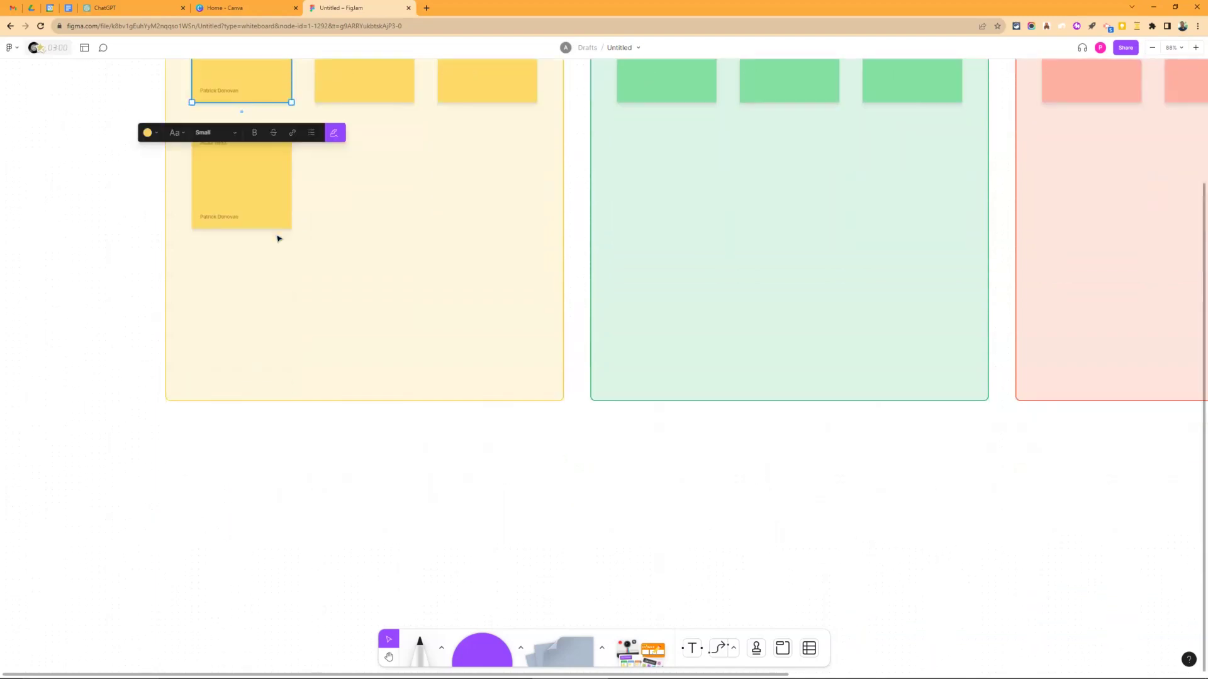
pyautogui.click(1153, 49)
pyautogui.hscroll(2, 813, 327)
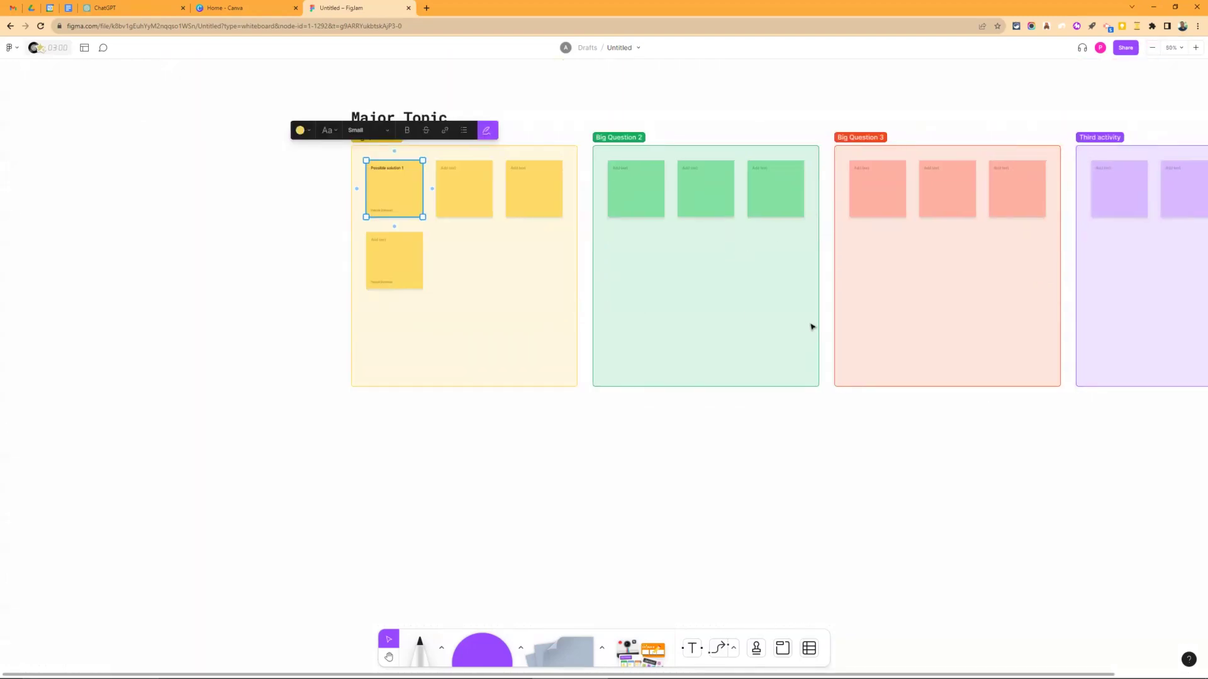
pyautogui.click(400, 362)
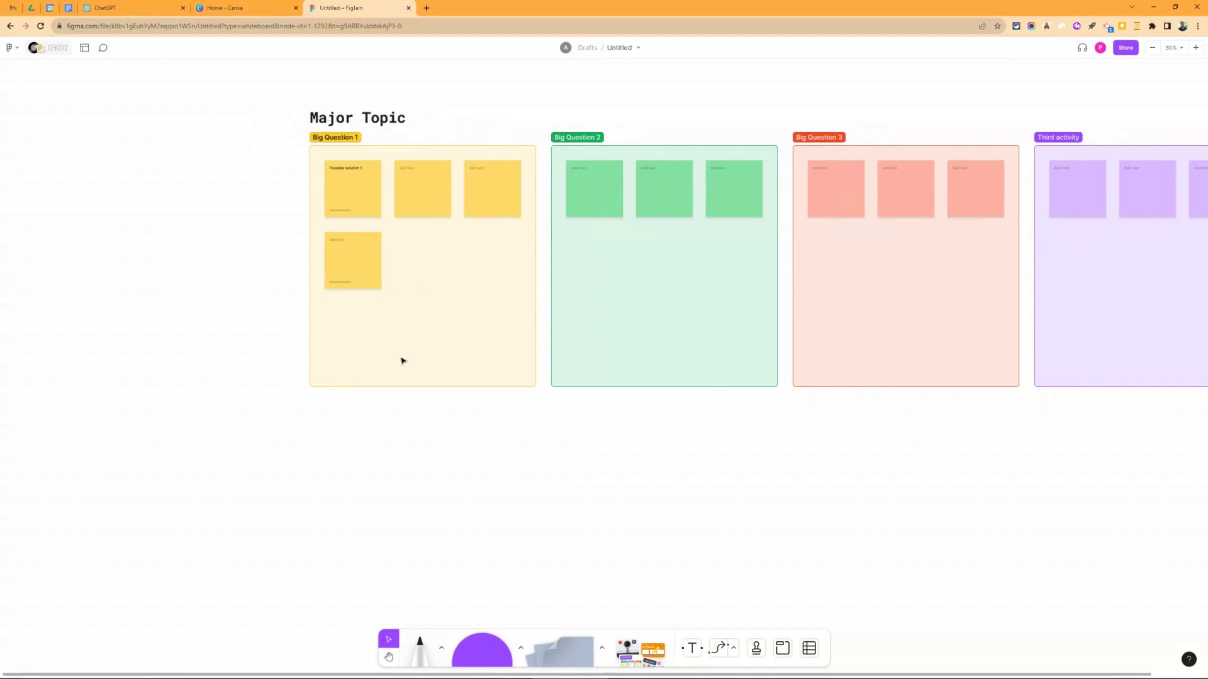
pyautogui.click(416, 345)
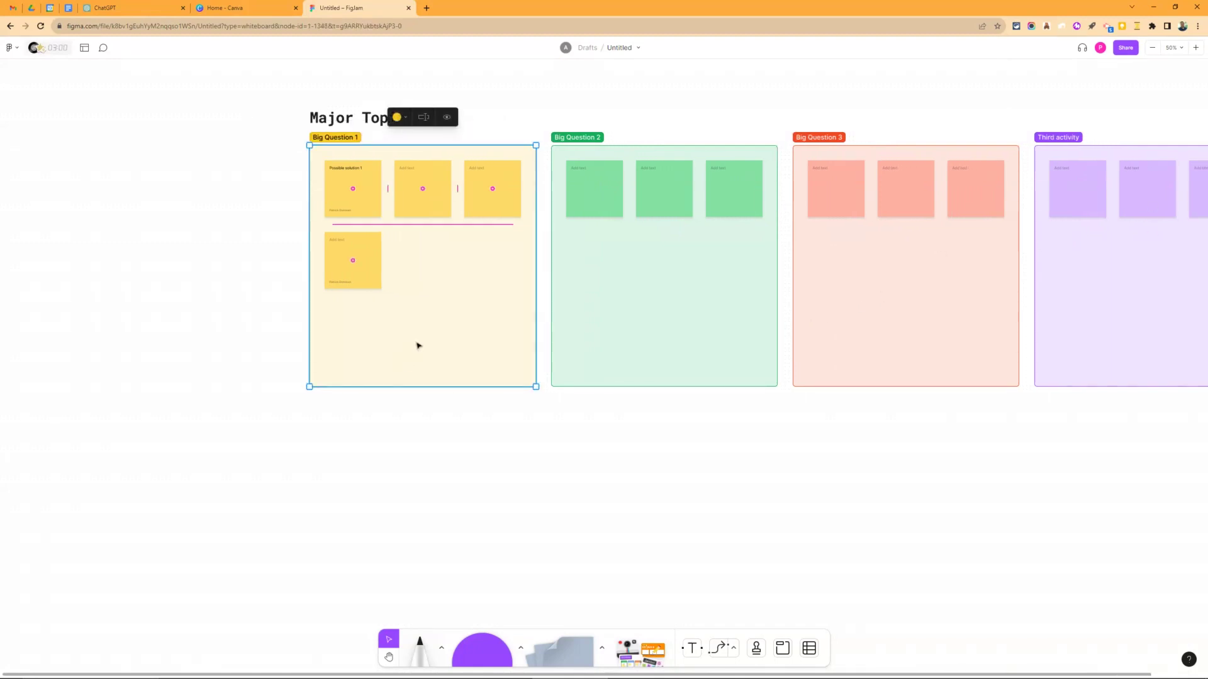
pyautogui.hotkey('ctrl', 'd')
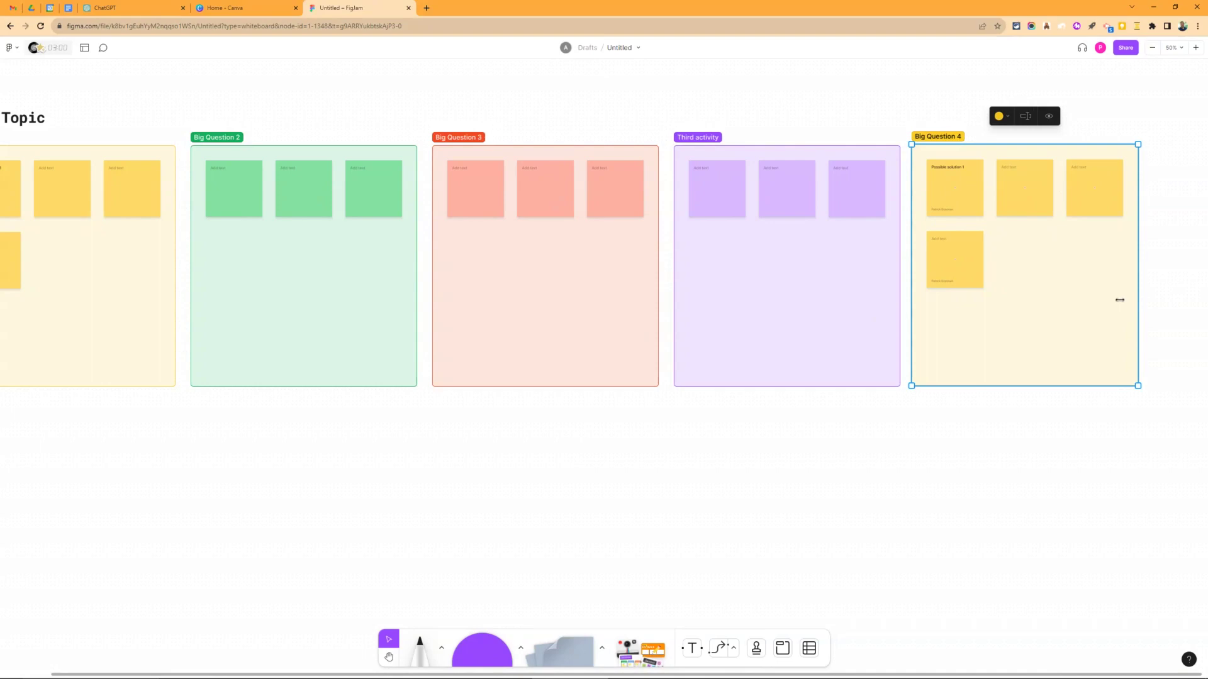
pyautogui.moveTo(1044, 317); pyautogui.dragTo(167, 516)
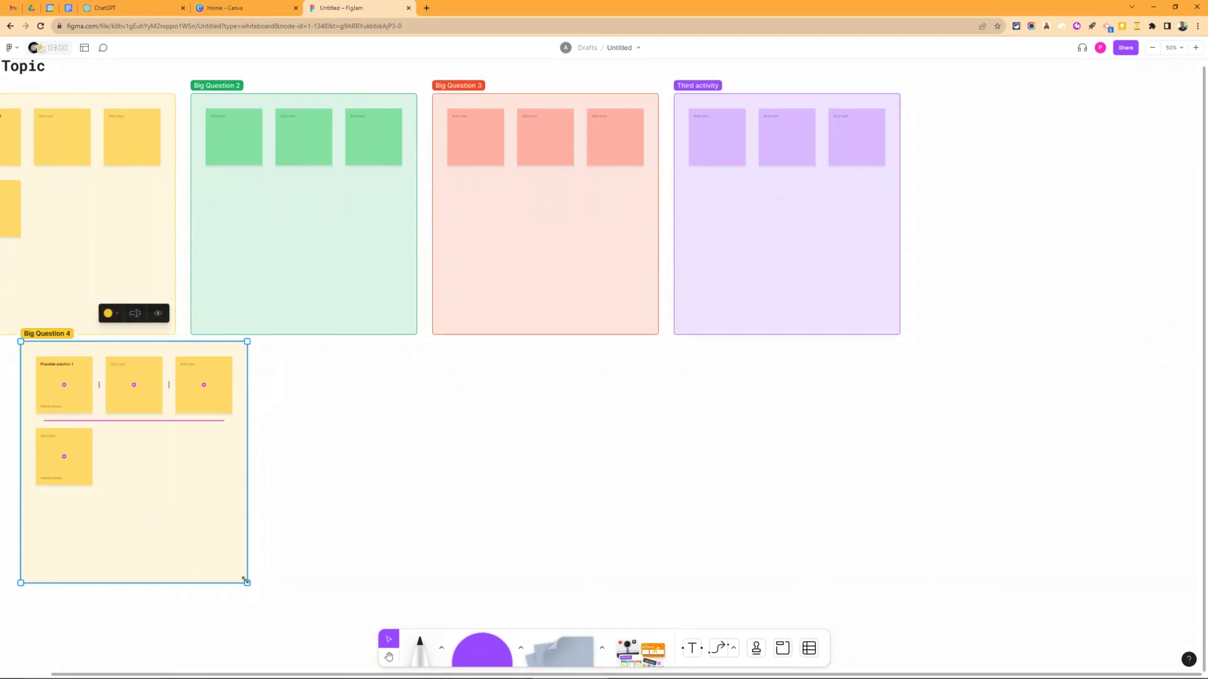
# - Stretch the copied Big Question 4 section across the full width of the board
pyautogui.moveTo(247, 580); pyautogui.dragTo(901, 648)
pyautogui.hscroll(-2, 749, 545)
pyautogui.hscroll(-2, 725, 549)
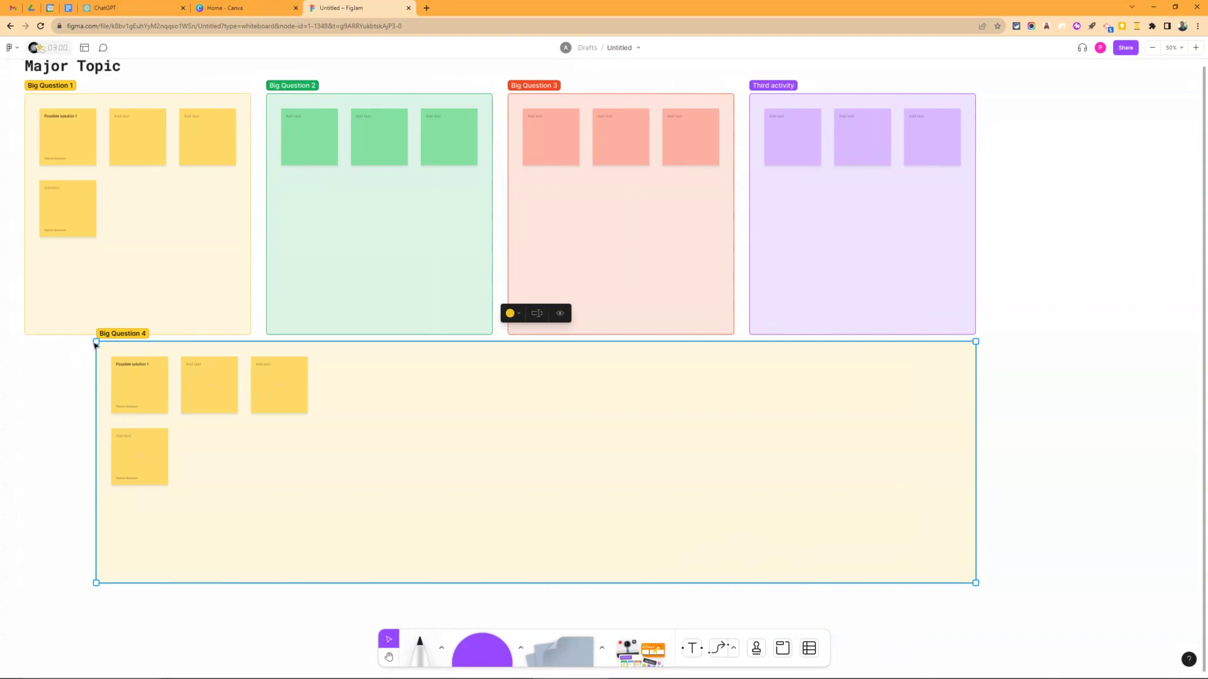
pyautogui.moveTo(96, 342); pyautogui.dragTo(19, 370)
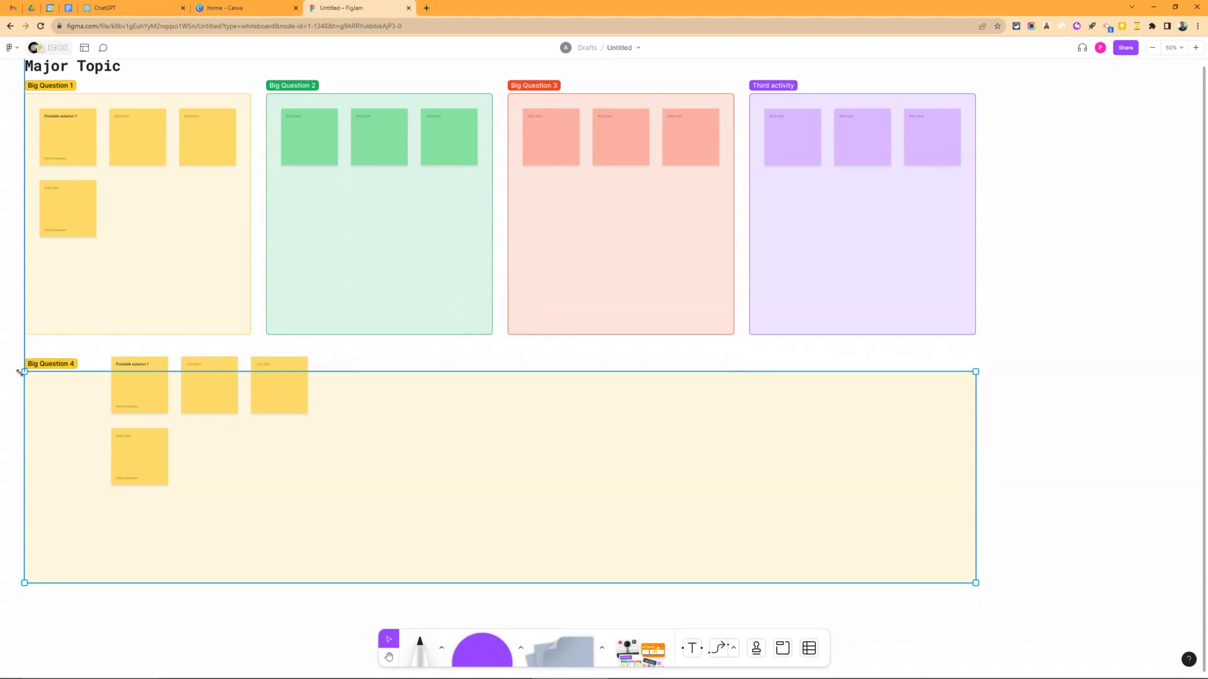
# - Move the four copied stickies to the left inside Big Question 4
pyautogui.click(132, 385)
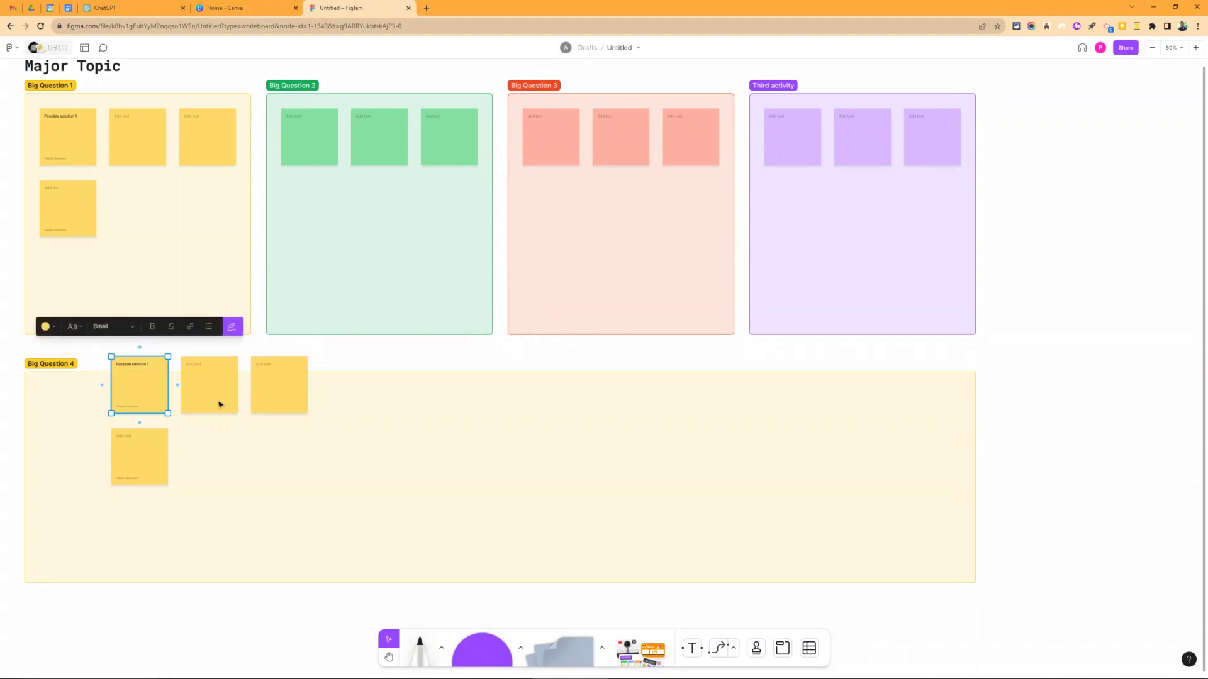
pyautogui.keyDown('shift'); pyautogui.click(219, 404); pyautogui.keyUp('shift')
pyautogui.keyDown('shift'); pyautogui.click(281, 398); pyautogui.keyUp('shift')
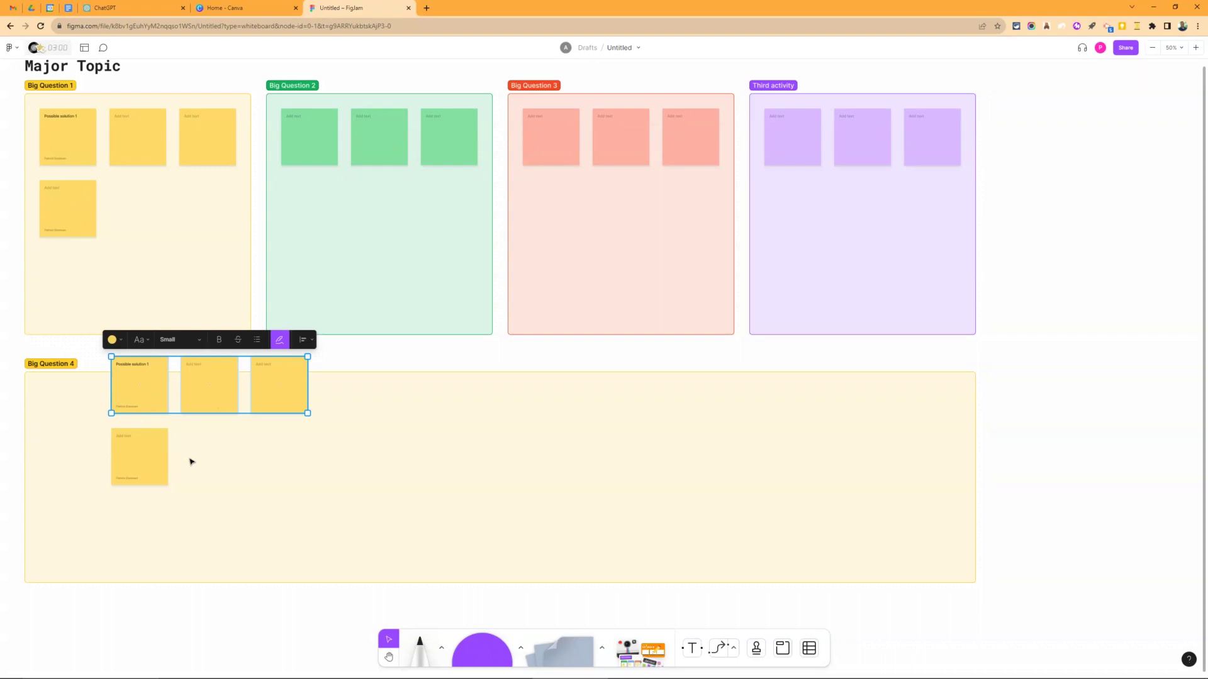
pyautogui.keyDown('shift'); pyautogui.click(160, 464); pyautogui.keyUp('shift')
pyautogui.moveTo(151, 384); pyautogui.dragTo(79, 417)
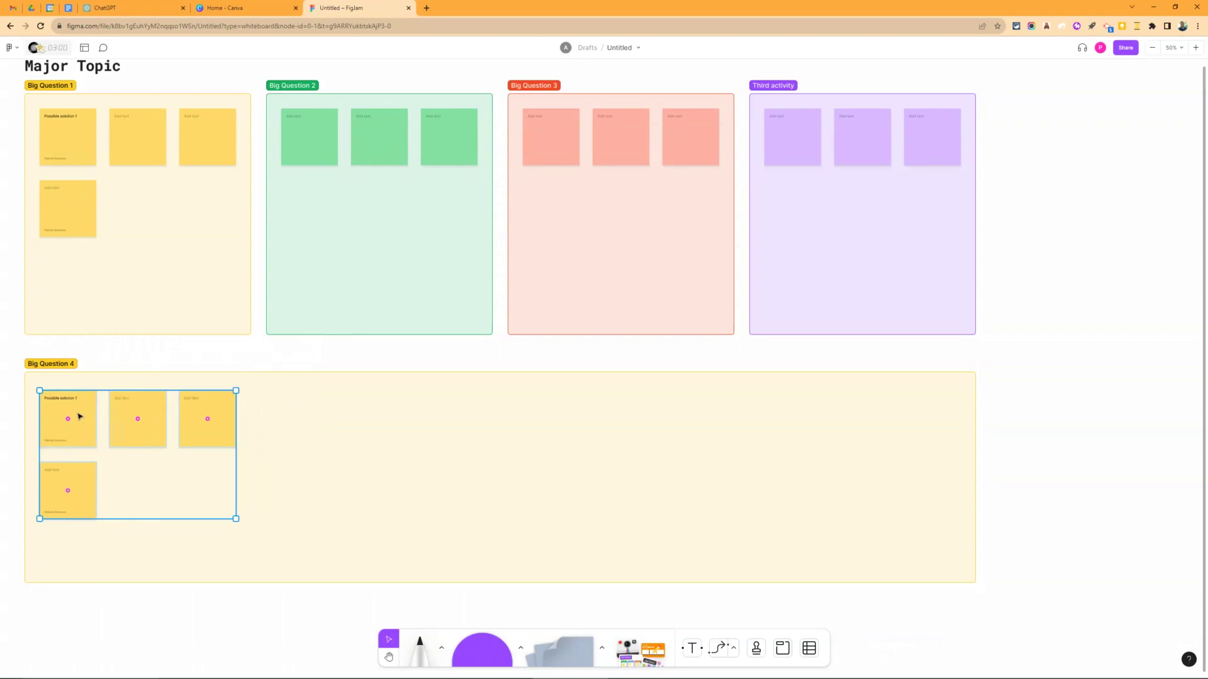
pyautogui.click(39, 364)
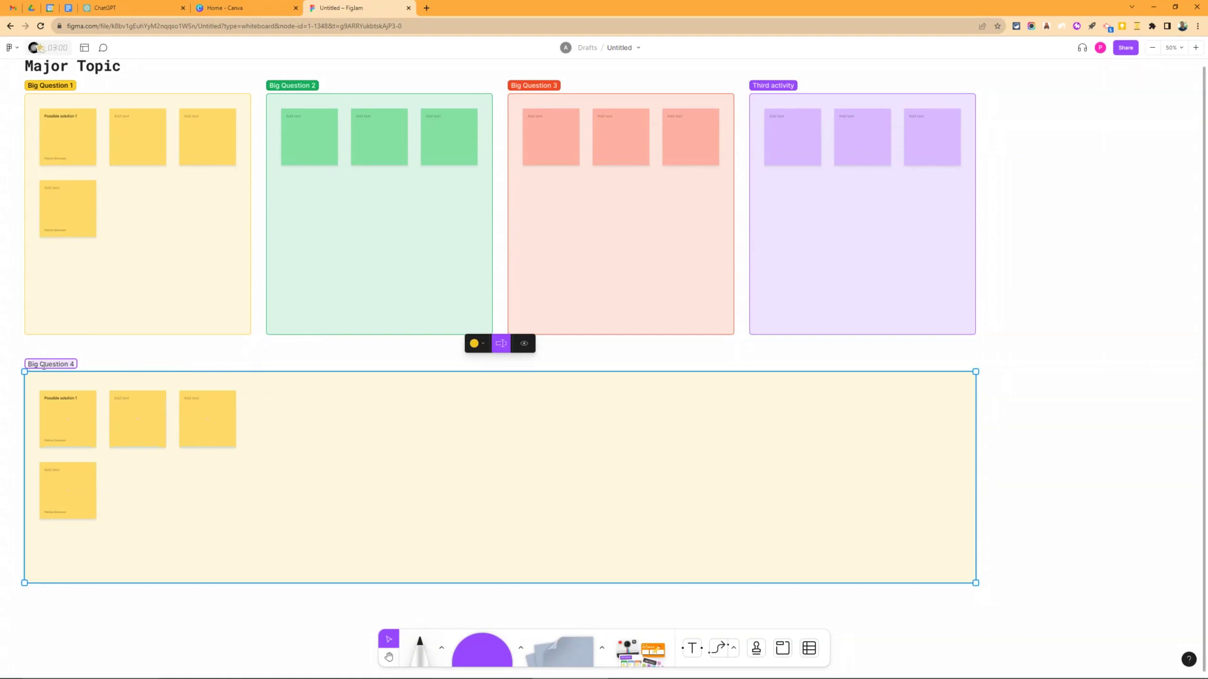
# - Retitle Big Question 4 as 'What questions do you have?' and turn on commenting
pyautogui.hotkey('ctrl', 'a')
pyautogui.press('BackSpace')
pyautogui.write('What questions do you have?')
pyautogui.click(198, 359)
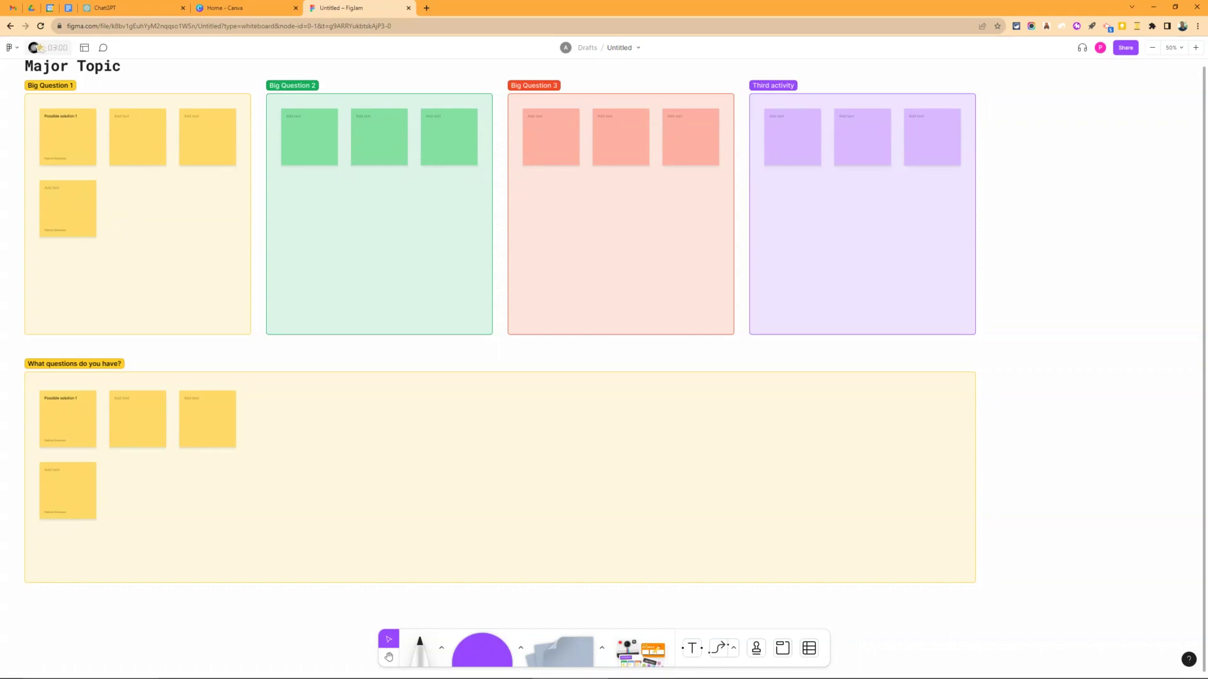
pyautogui.press('c')
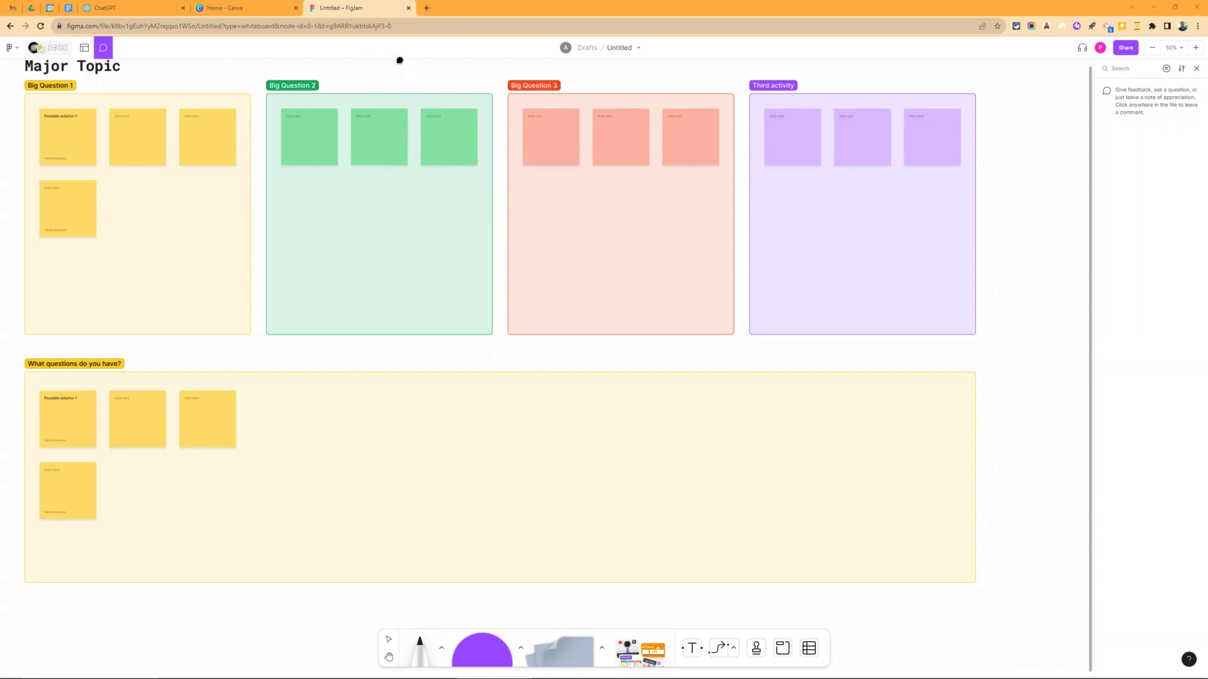
# - Pin a comment reading 'comment' to the Possible solution 1 sticky, then exit commenting
pyautogui.click(103, 48)
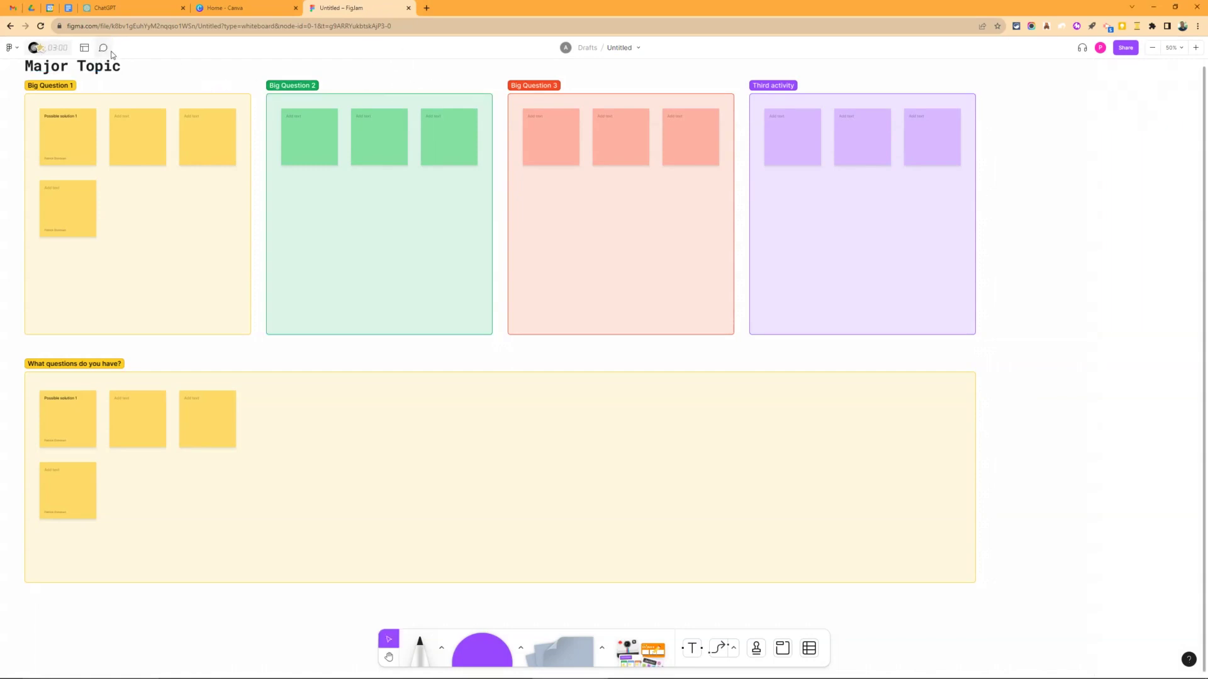
pyautogui.click(104, 49)
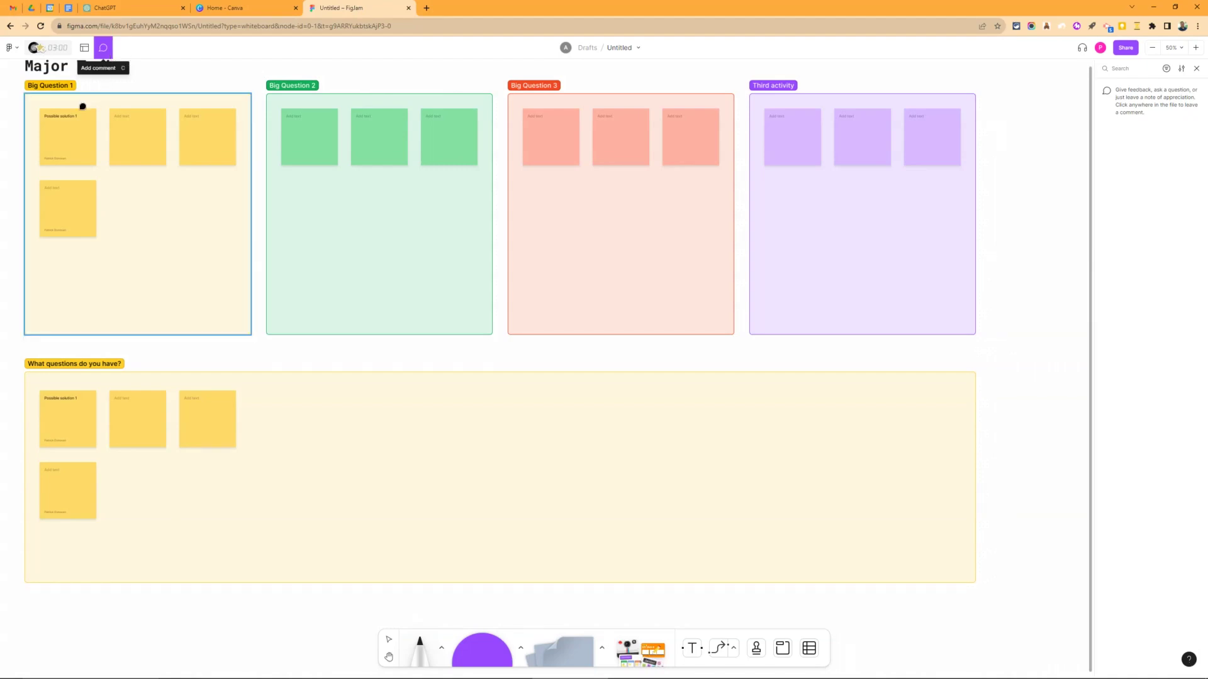
pyautogui.click(88, 147)
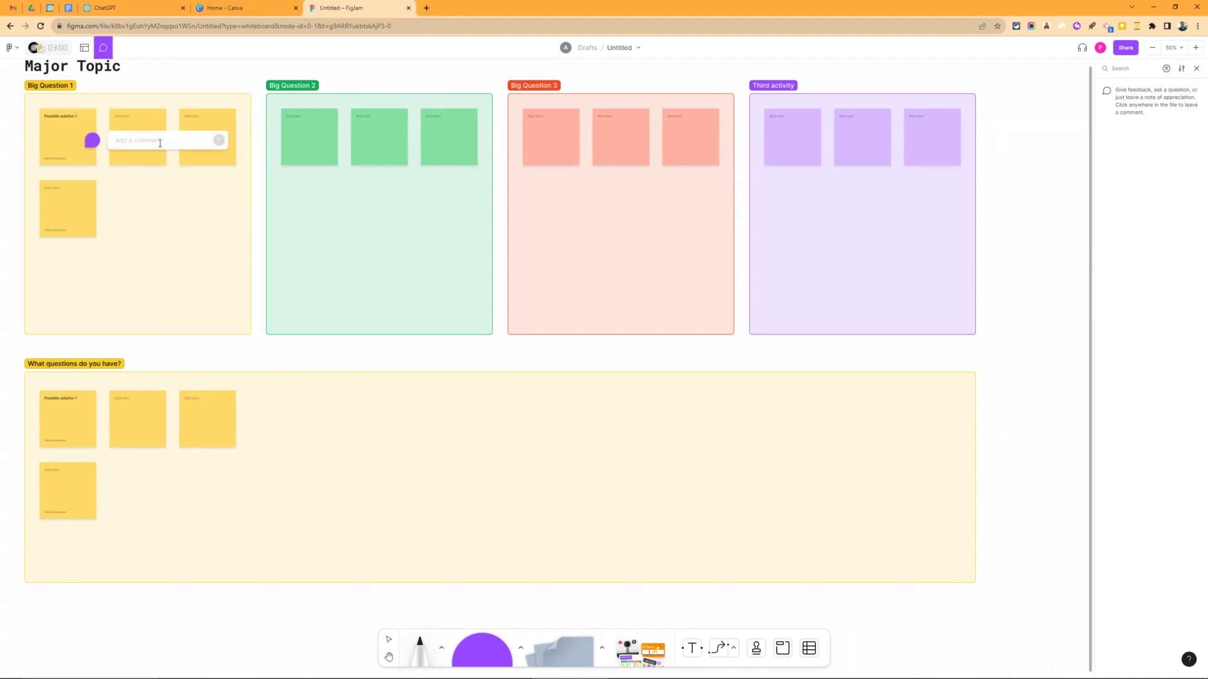
pyautogui.write('comment')
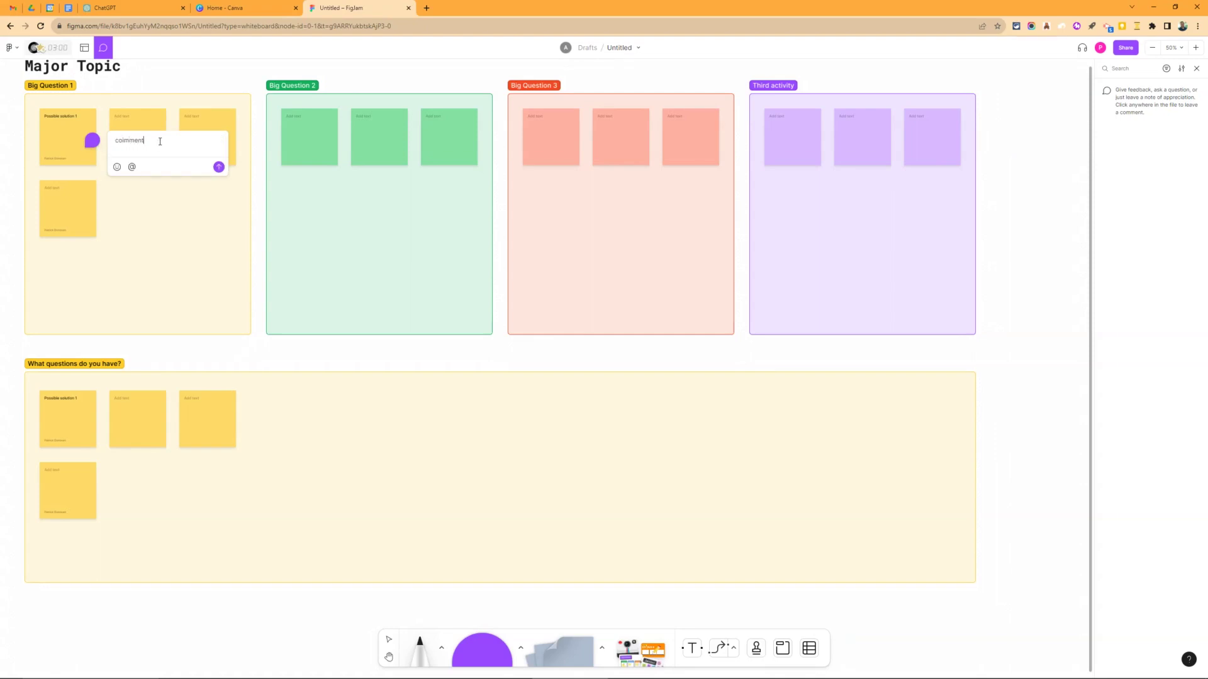
pyautogui.press('BackSpace')
pyautogui.press('BackSpace')
pyautogui.press('BackSpace')
pyautogui.press('BackSpace')
pyautogui.press('BackSpace')
pyautogui.write('mment')
pyautogui.press('Return')
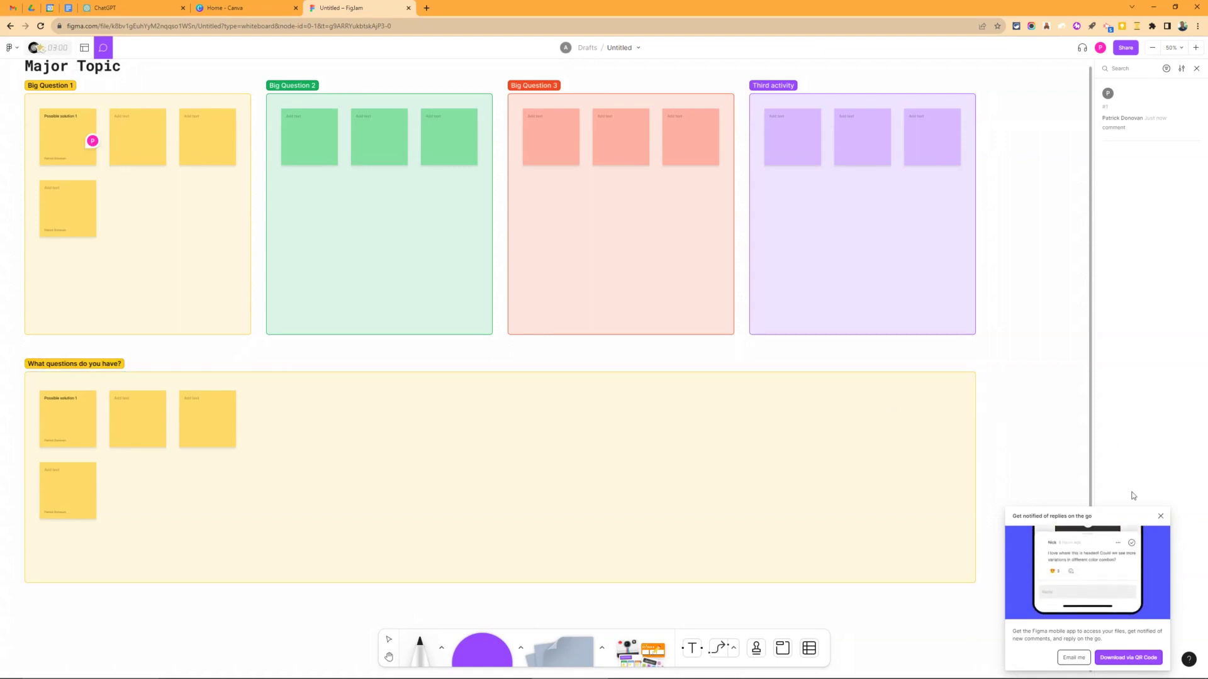
pyautogui.click(1161, 517)
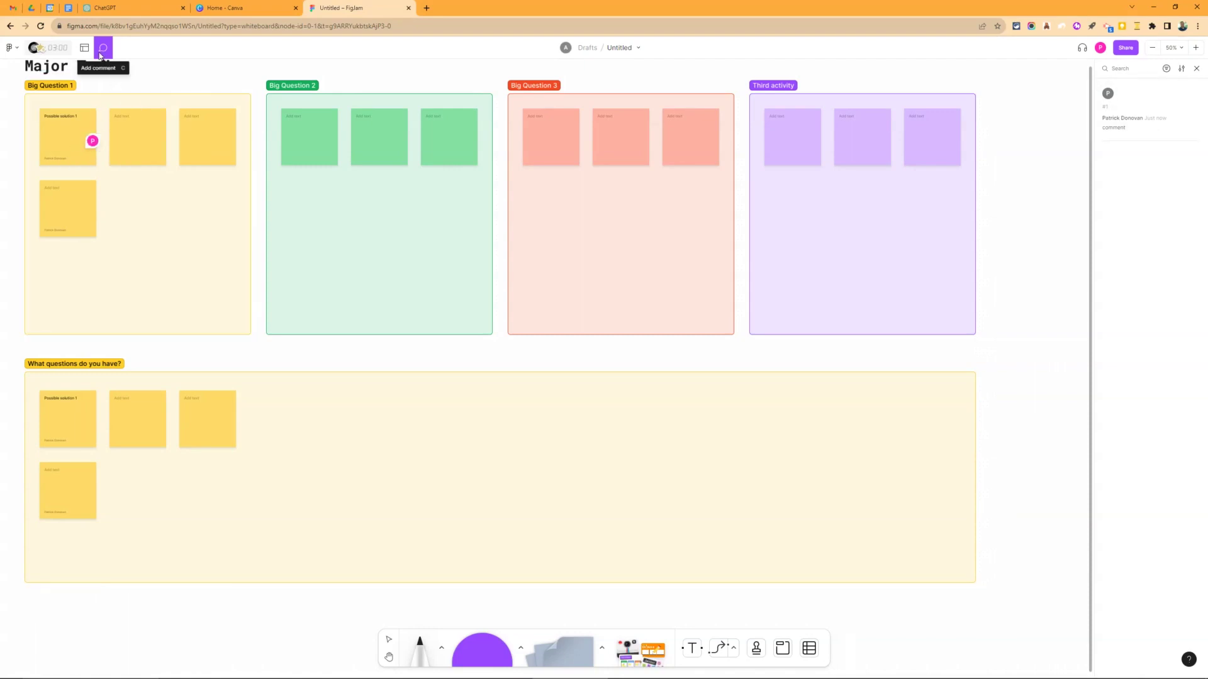
pyautogui.moveTo(102, 143)
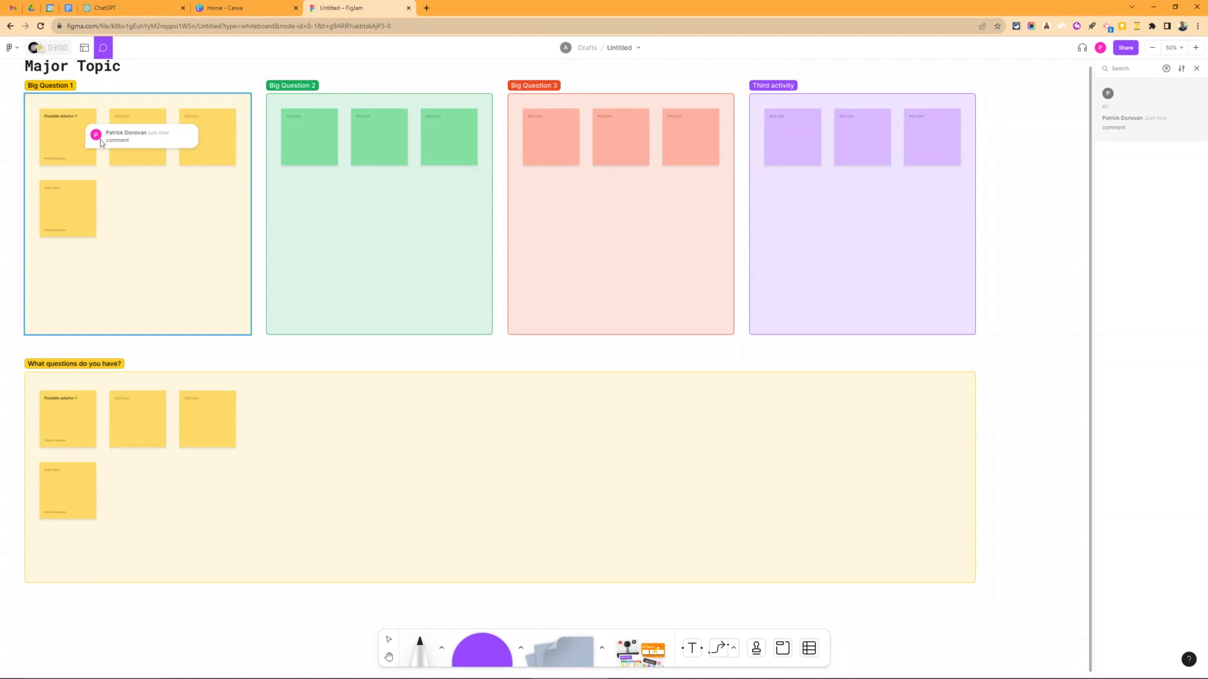
pyautogui.click(105, 55)
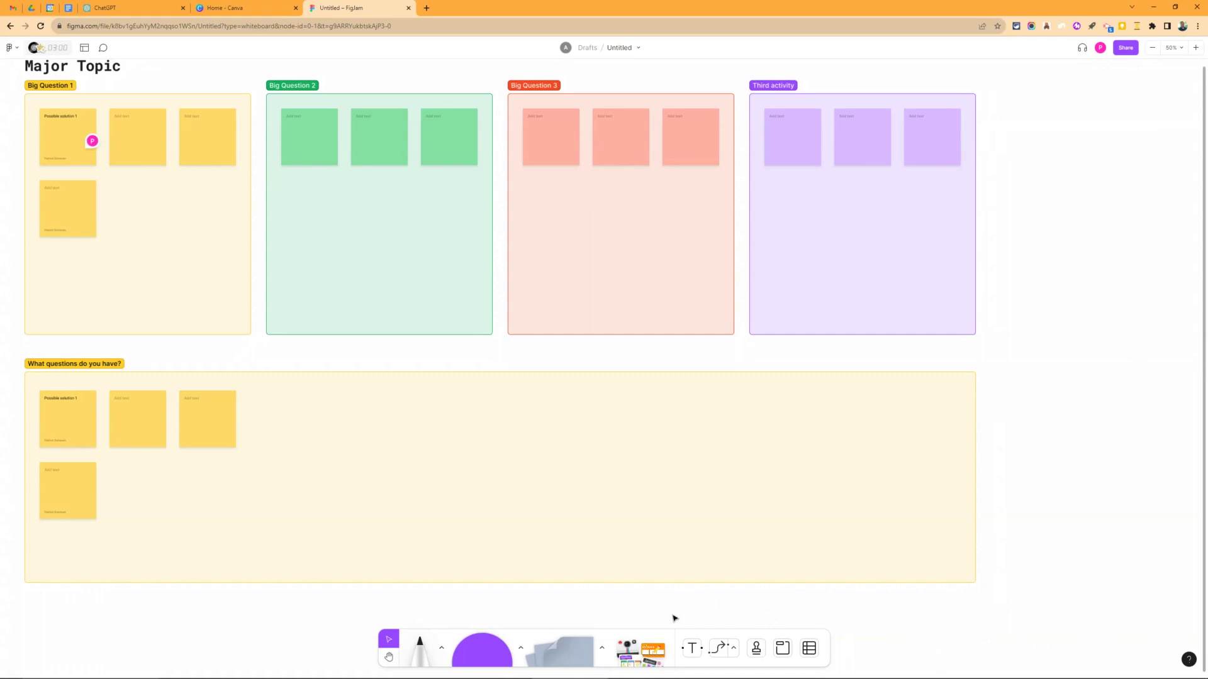
# - Open the board's Share dialog from the top-right Share button
pyautogui.click(1125, 50)
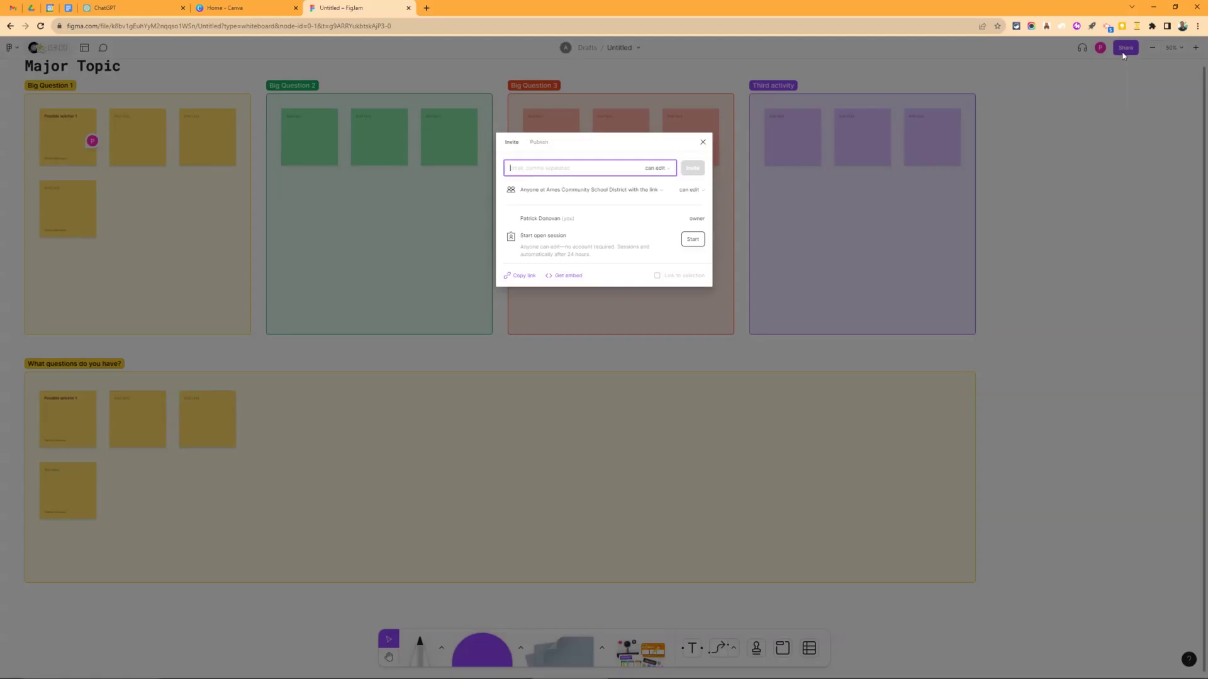